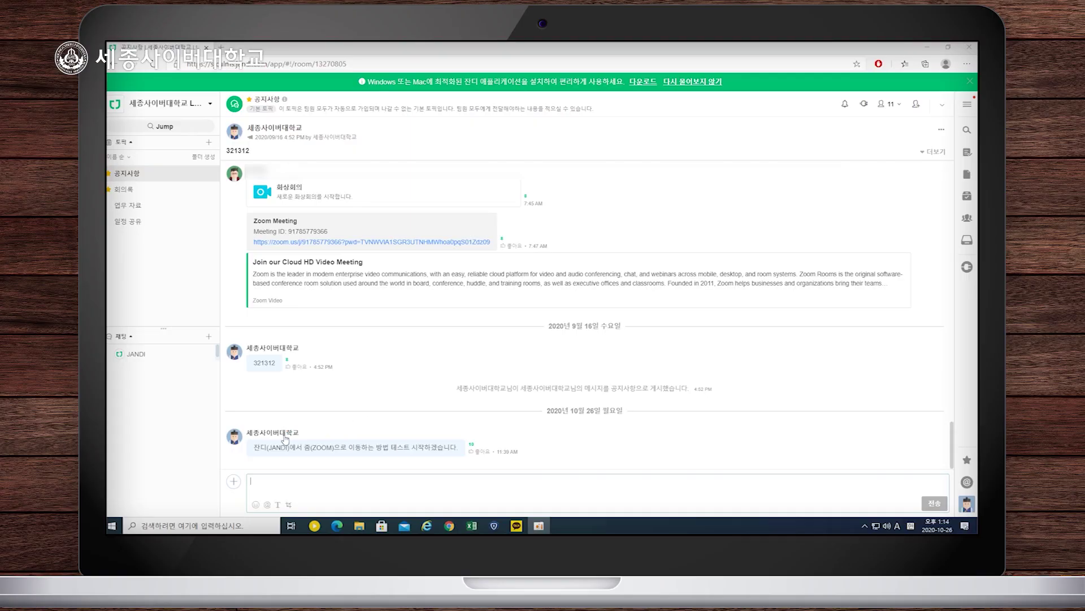
Post a Zoom meeting link in the 공지사항 topic and open it in Zoom Meetings
click(234, 481)
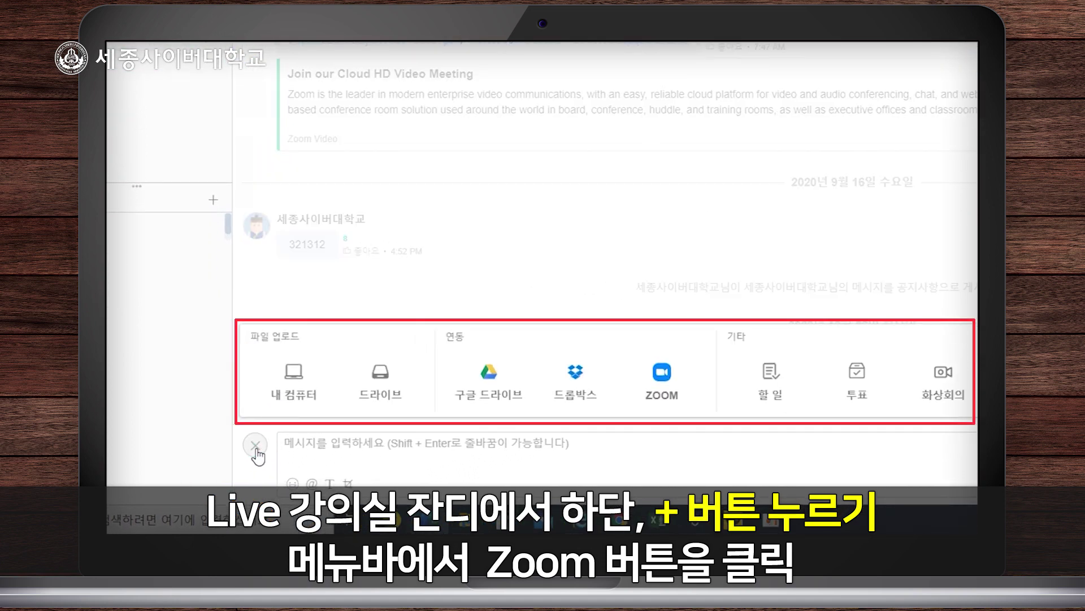
click(660, 372)
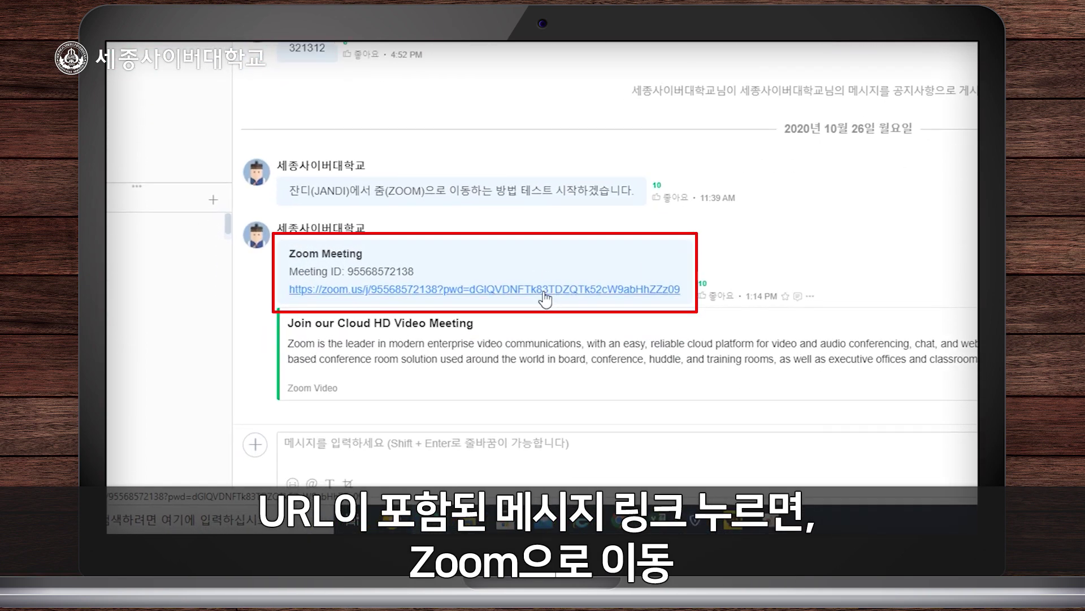
click(547, 304)
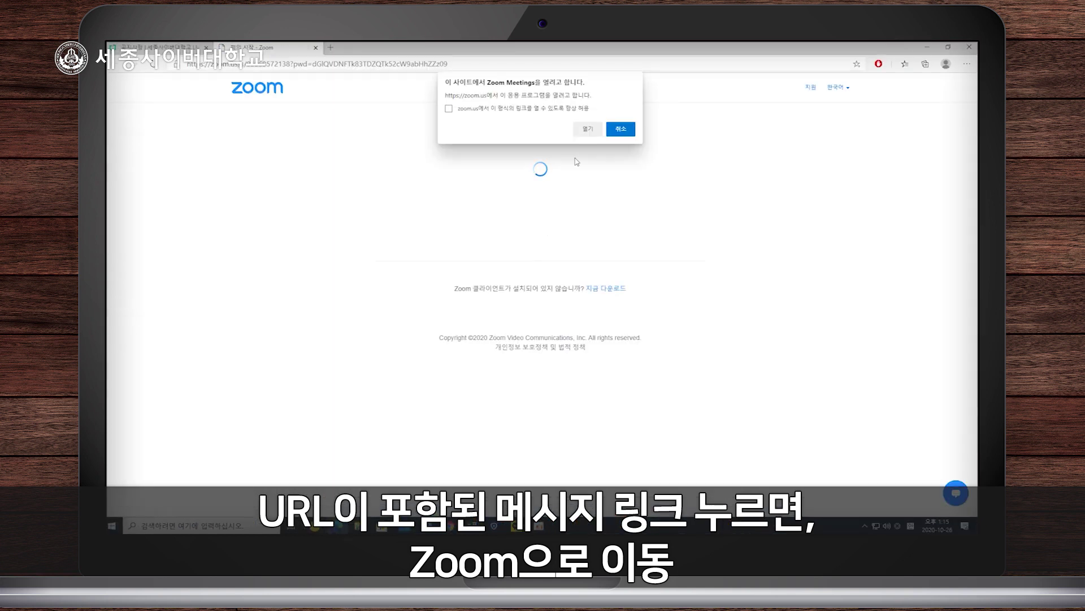
click(590, 130)
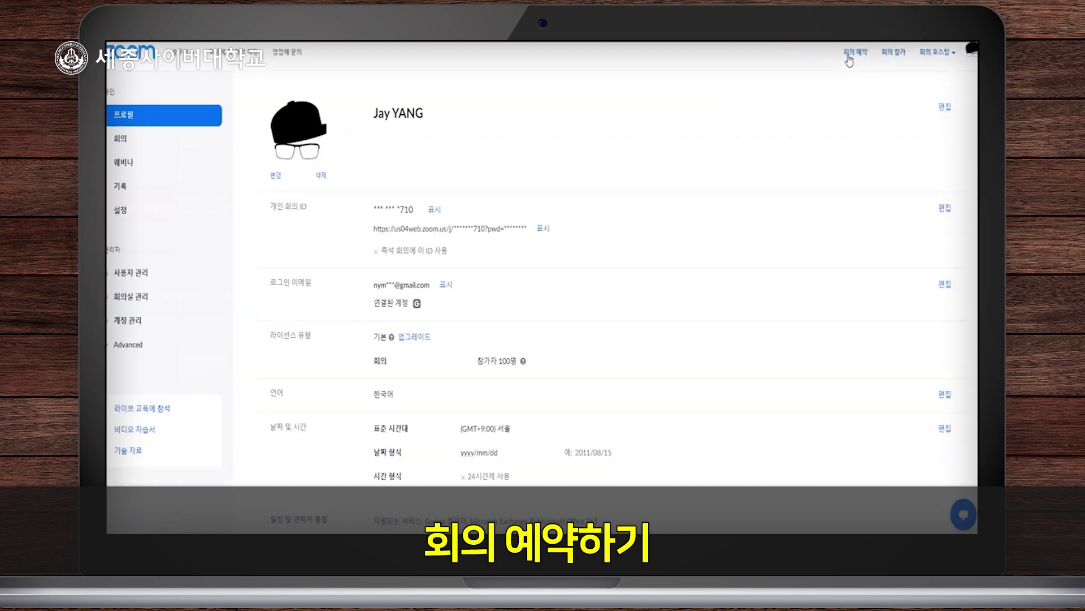
Schedule a meeting with the topic "한국어교육개론 Live 강의" for November 4, 2020 at 8:00 PM, lasting 2 hours
click(849, 54)
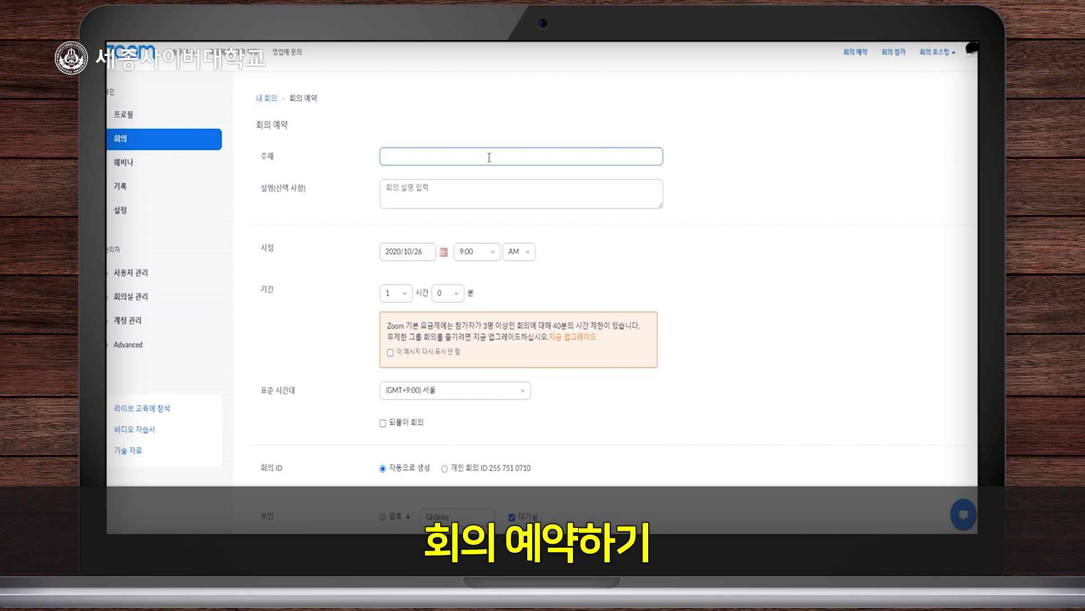
text(한국어교육개론 Live)
text( 강의)
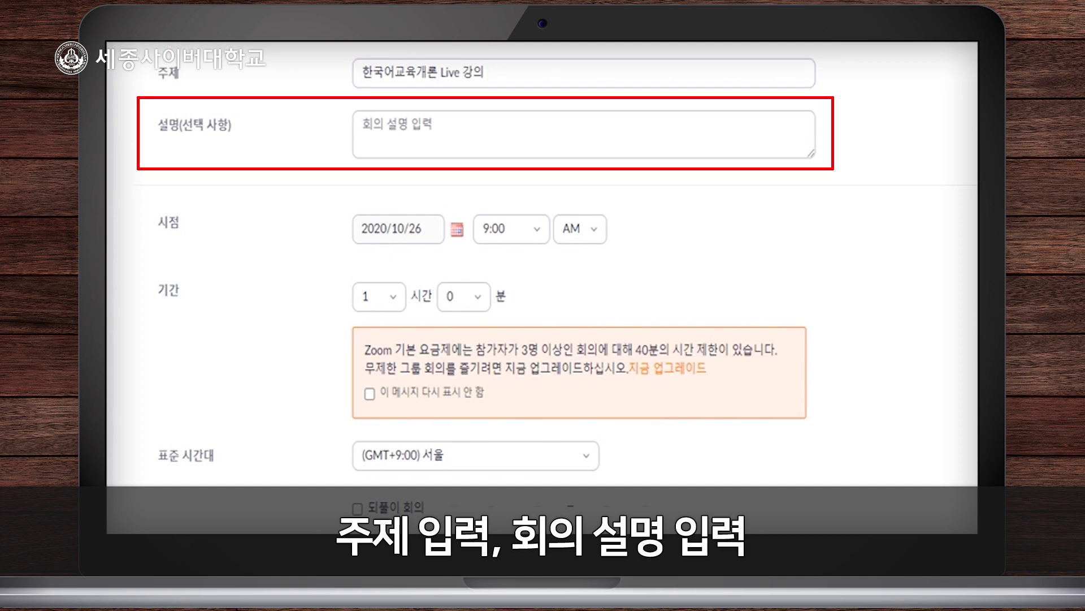
click(551, 139)
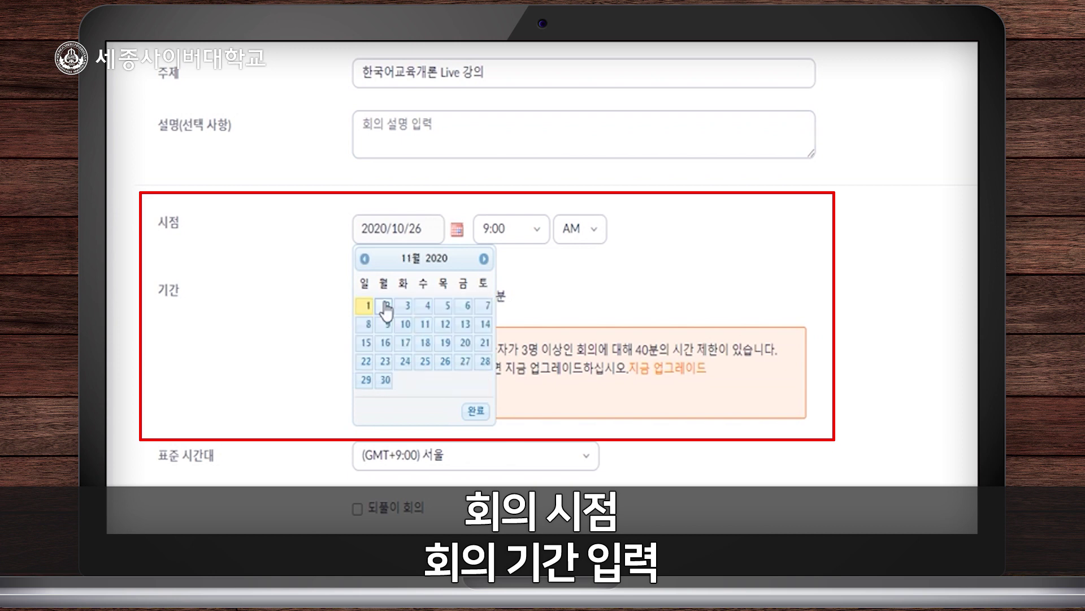
click(386, 310)
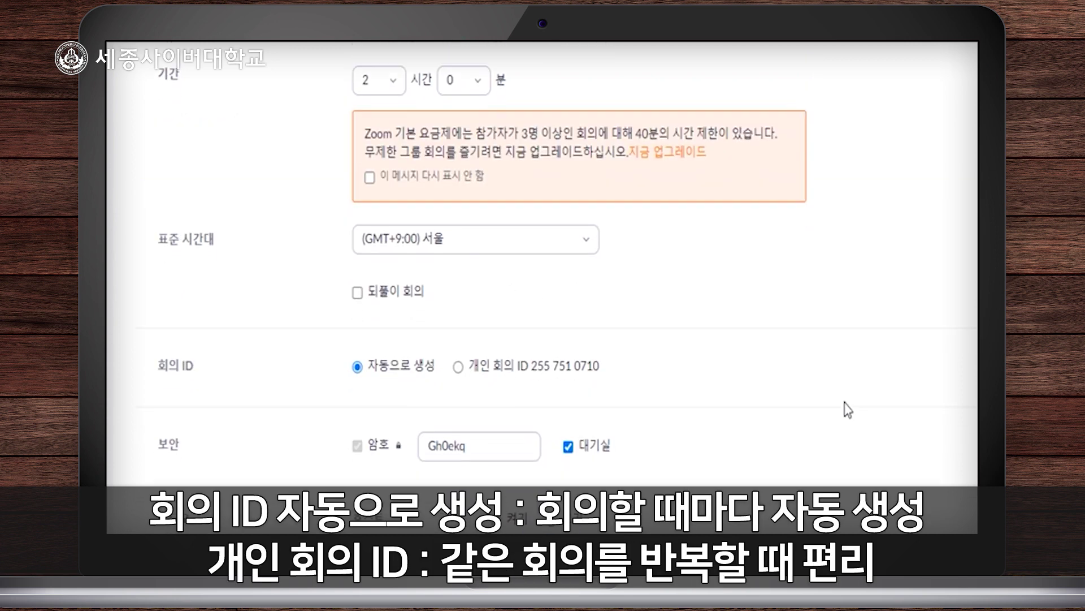
Try the personal meeting ID option and return the meeting ID to automatic generation (자동으로 생성)
scroll(847, 411, down, 2)
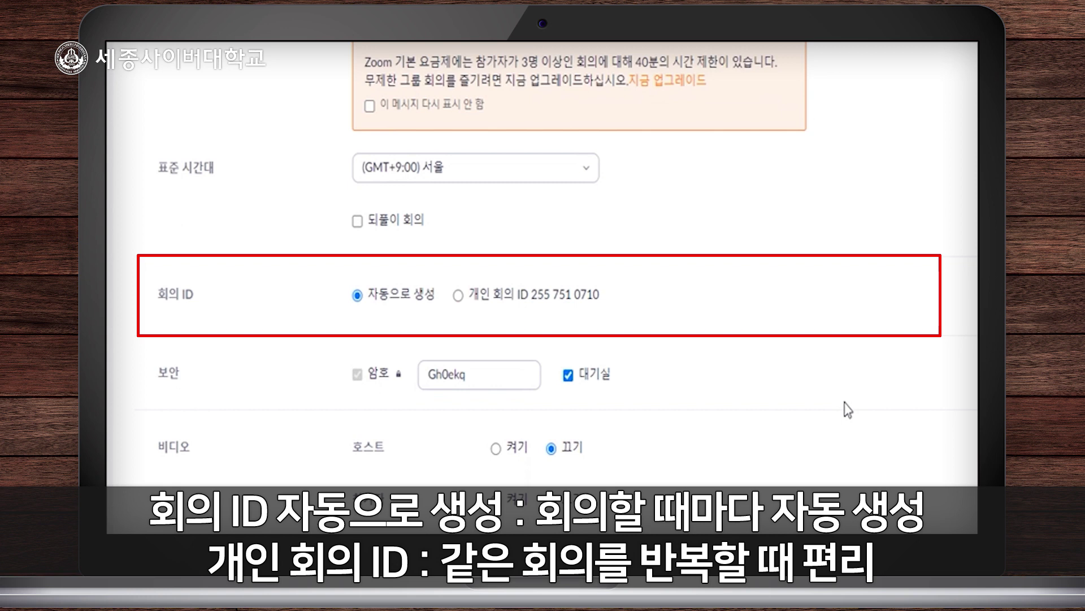
click(457, 295)
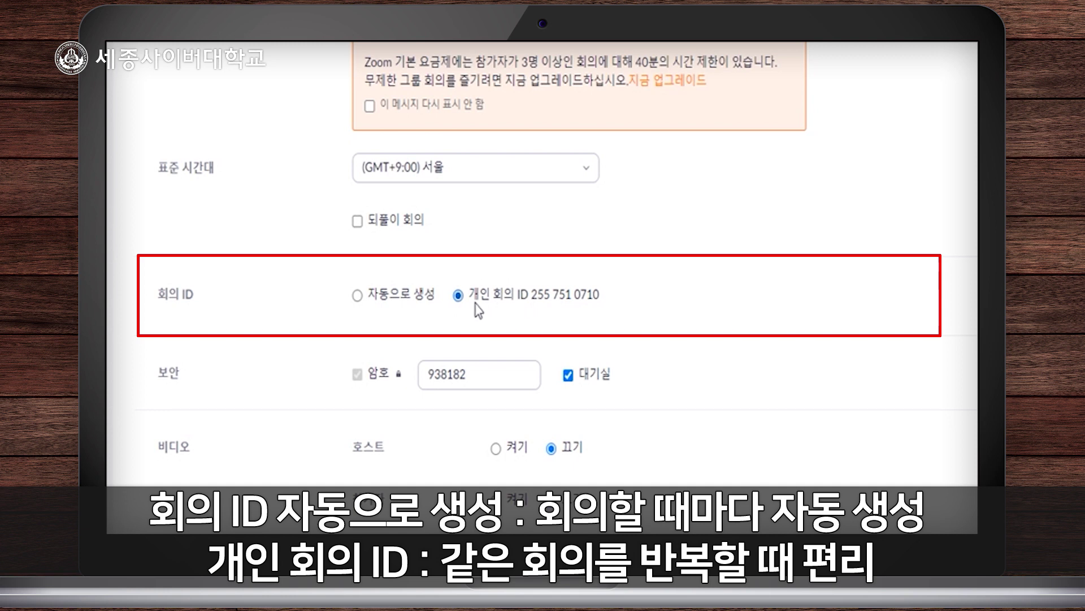
click(357, 295)
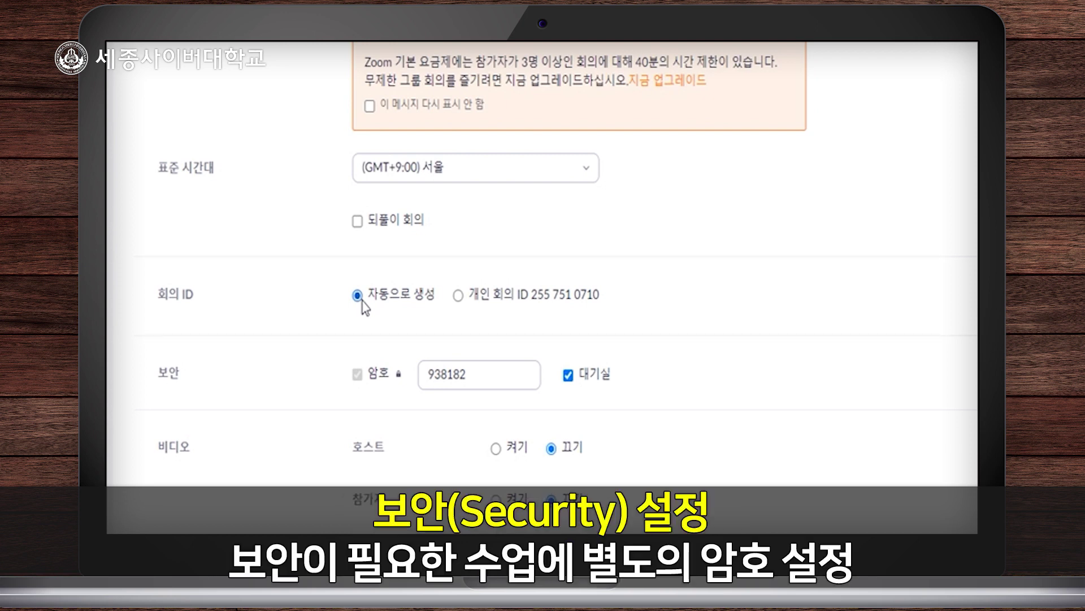
Disable the waiting room (대기실) in the meeting's security settings
scroll(362, 307, down, 2)
scroll(362, 307, down, 1)
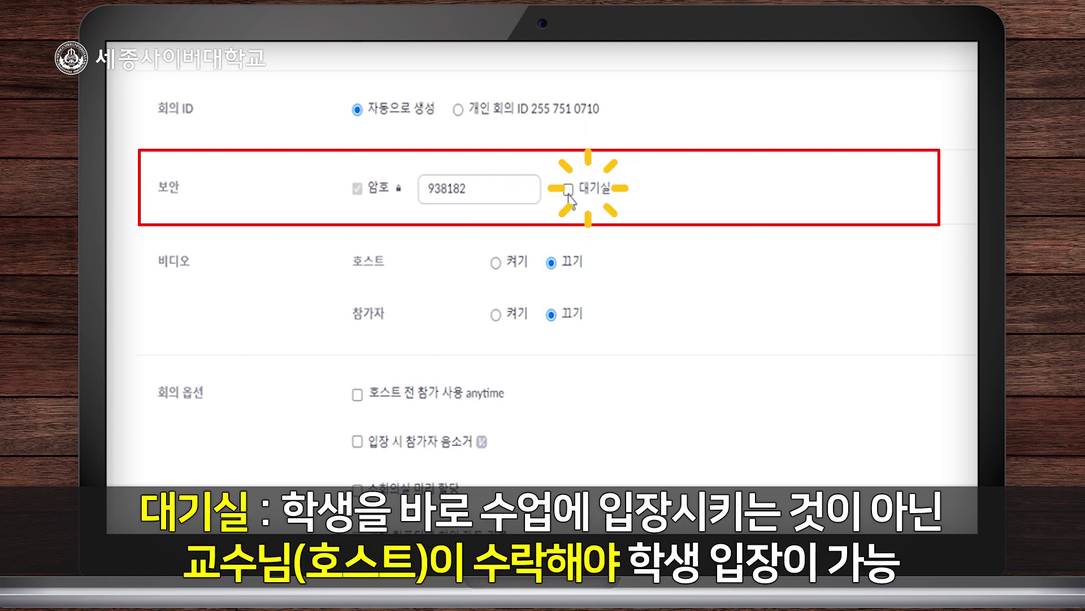
click(569, 195)
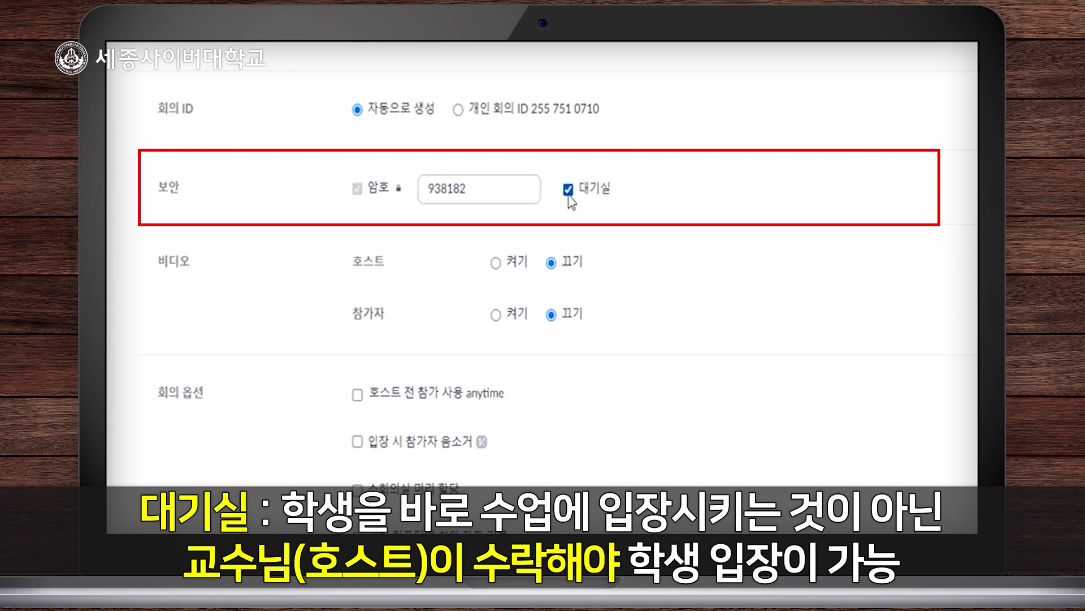
click(568, 195)
click(569, 195)
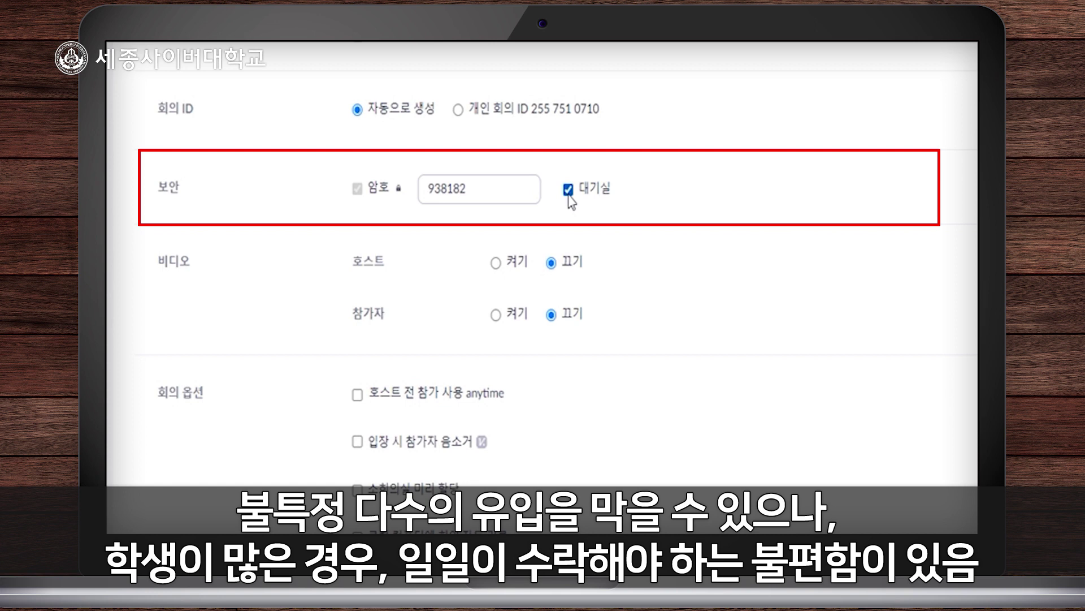
click(568, 191)
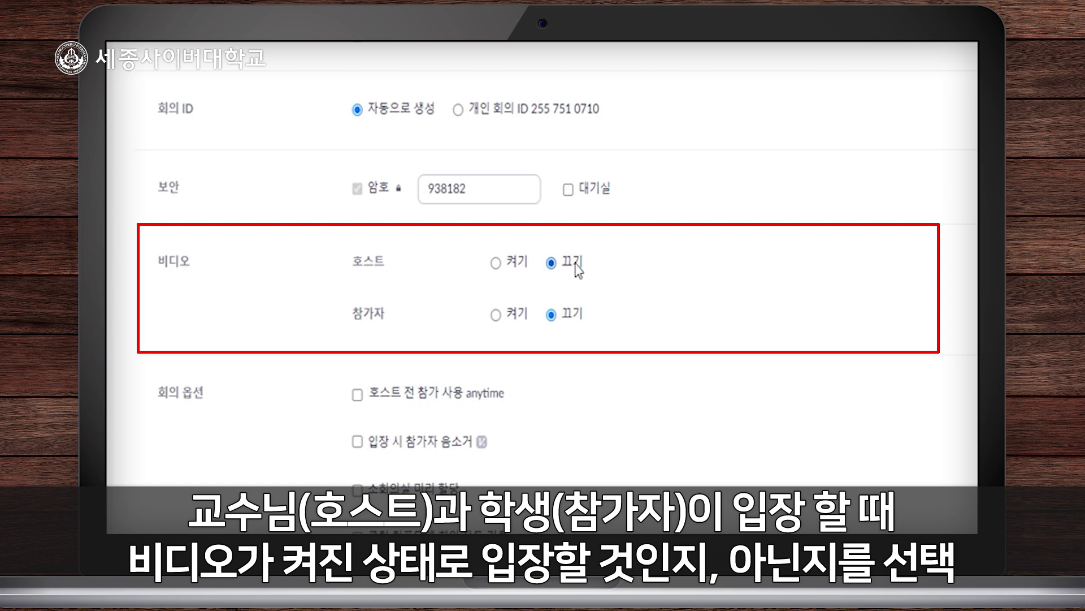
Enable muting participants on entry and automatic recording to the local computer, and save the meeting
scroll(574, 355, down, 3)
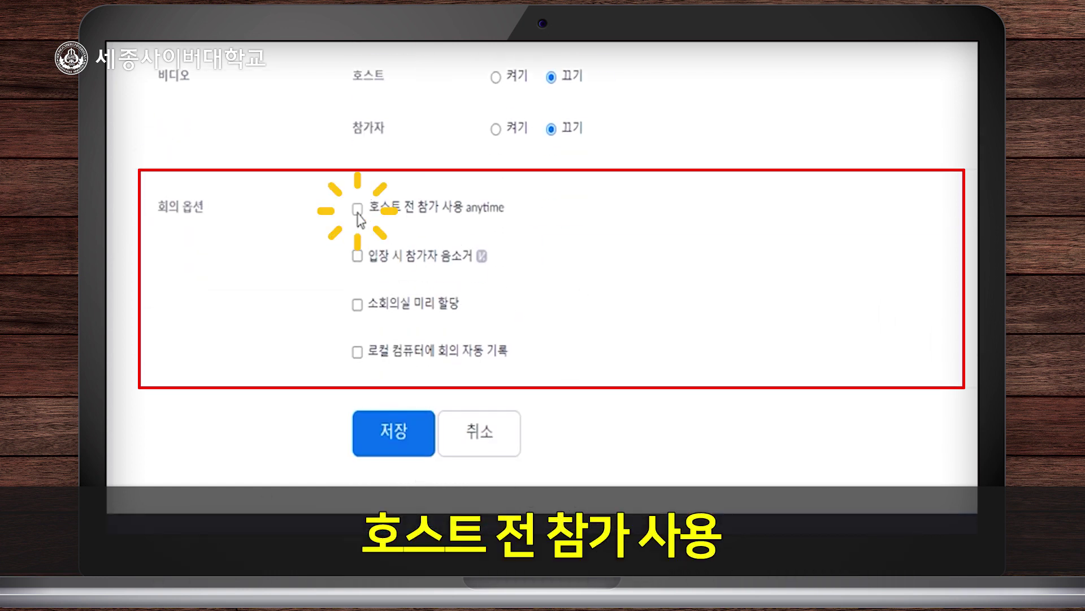
click(357, 210)
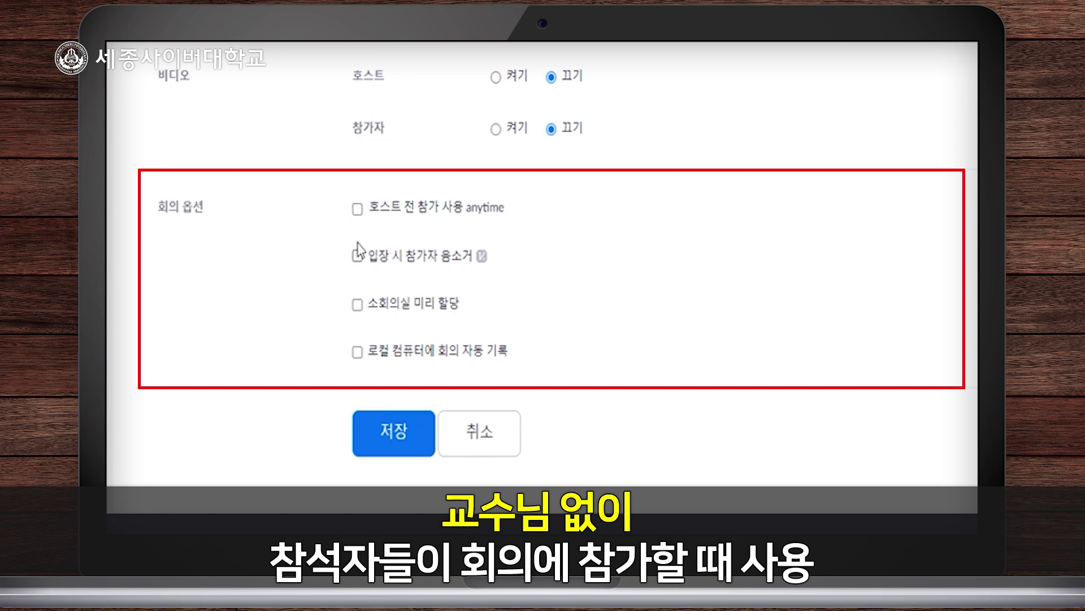
click(357, 256)
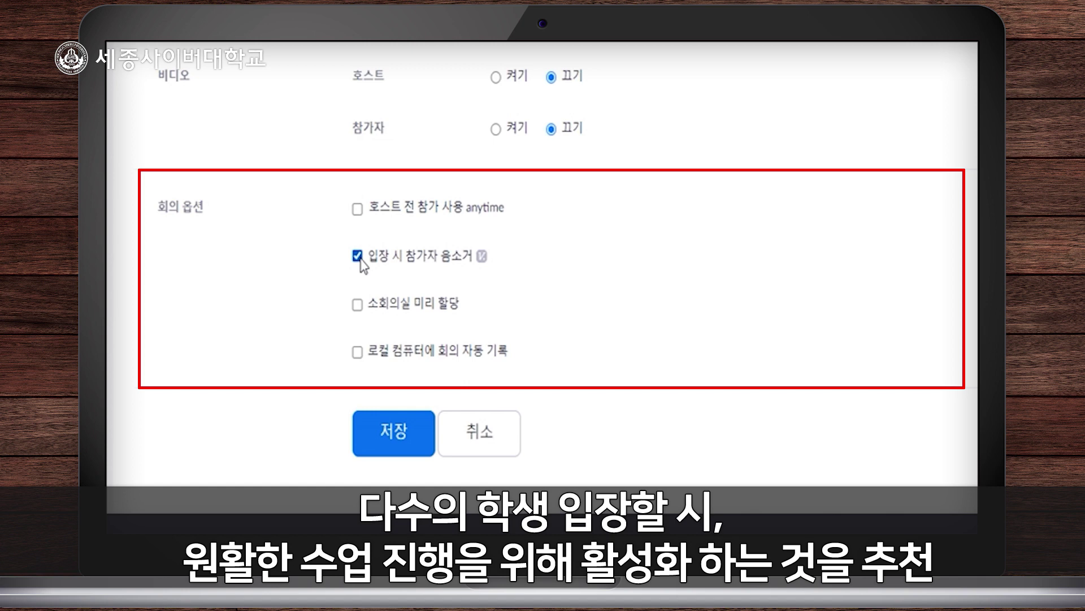
click(357, 352)
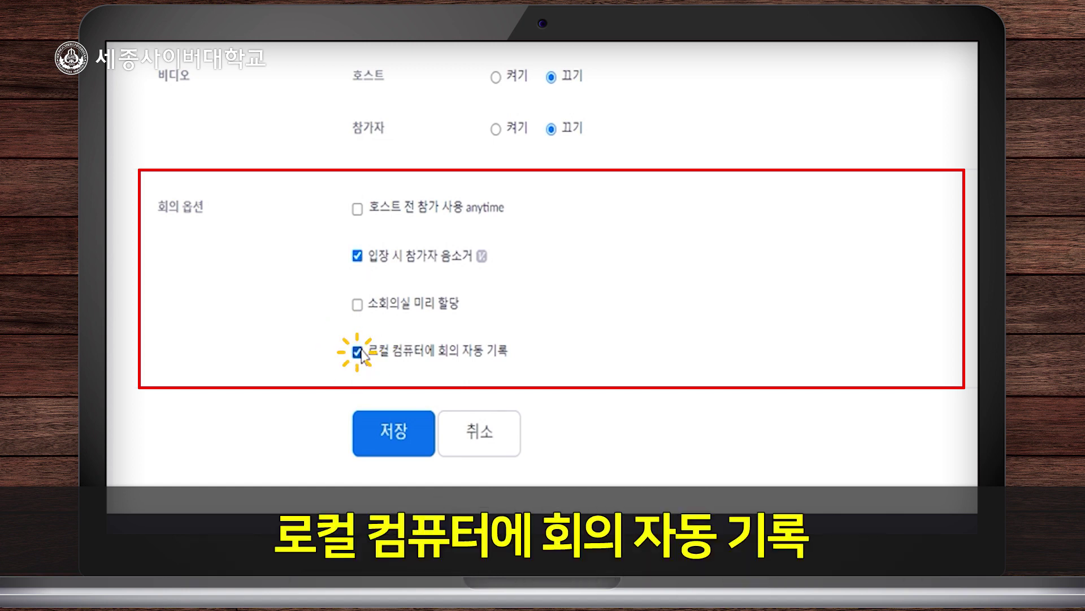
click(358, 351)
click(359, 352)
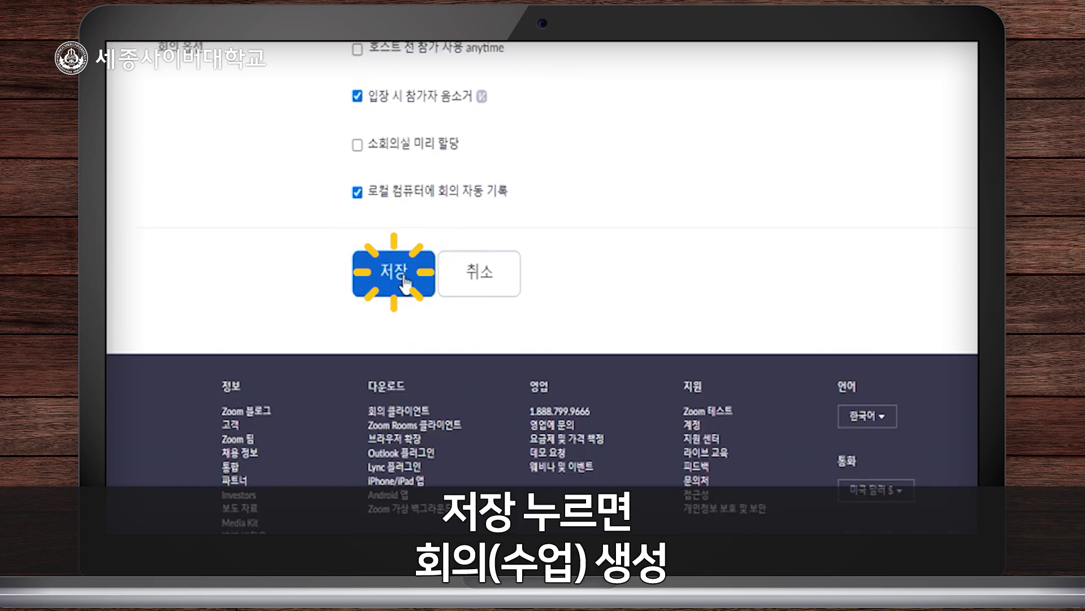
click(406, 281)
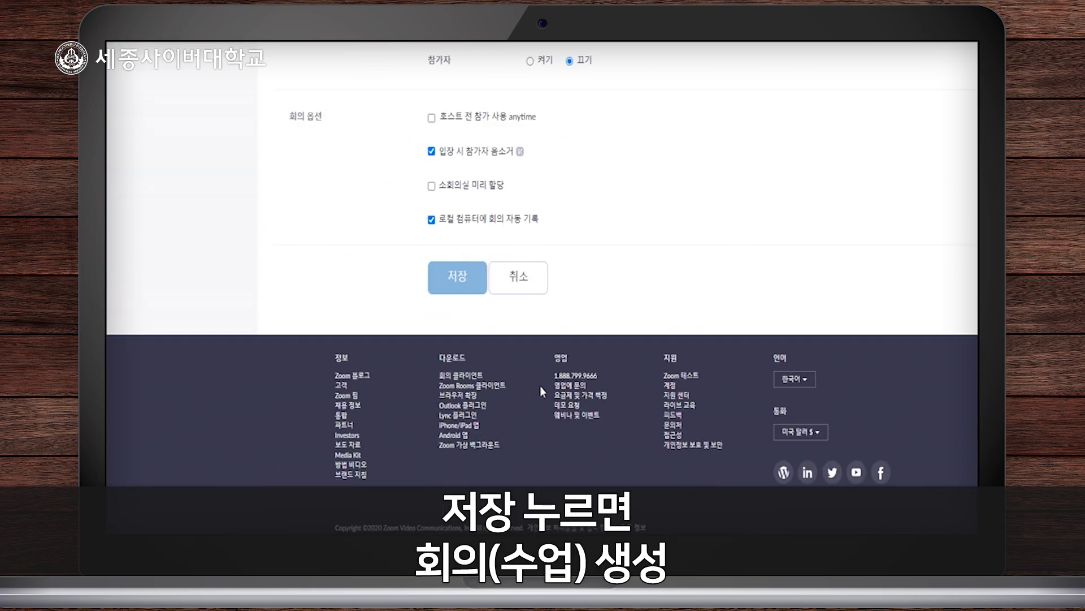
Reveal the saved meeting's passcode, try hiding and showing it again, and open the option to copy the invitation
scroll(545, 387, down, 1)
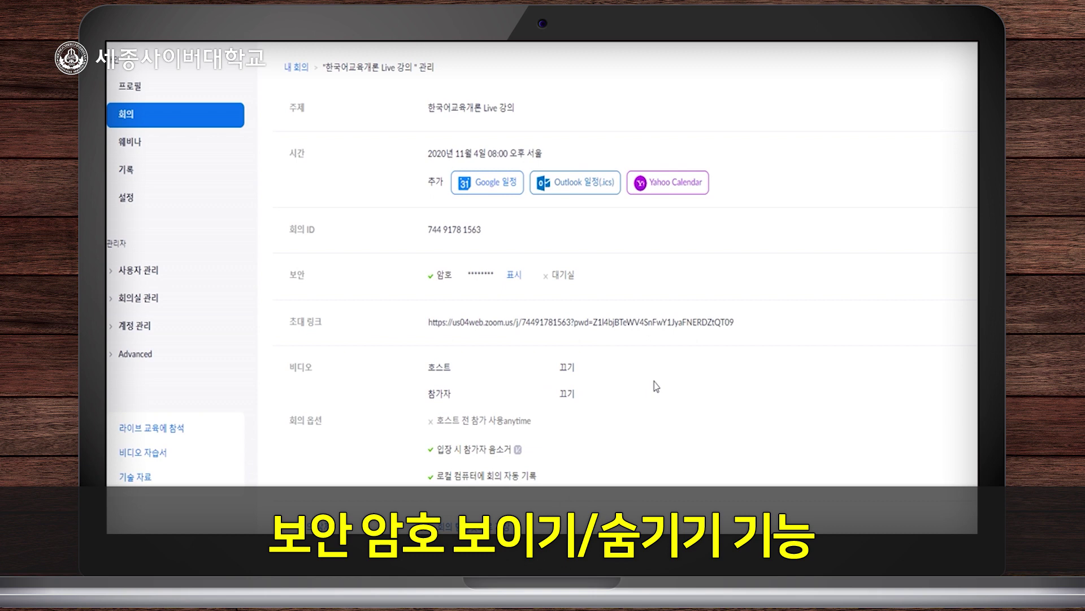
click(515, 275)
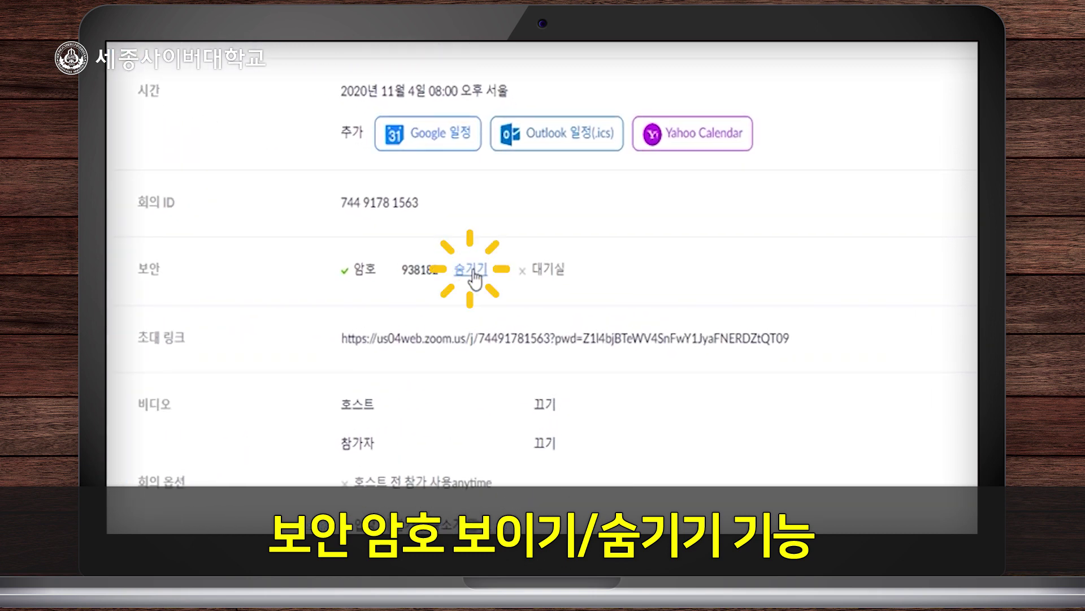
click(474, 275)
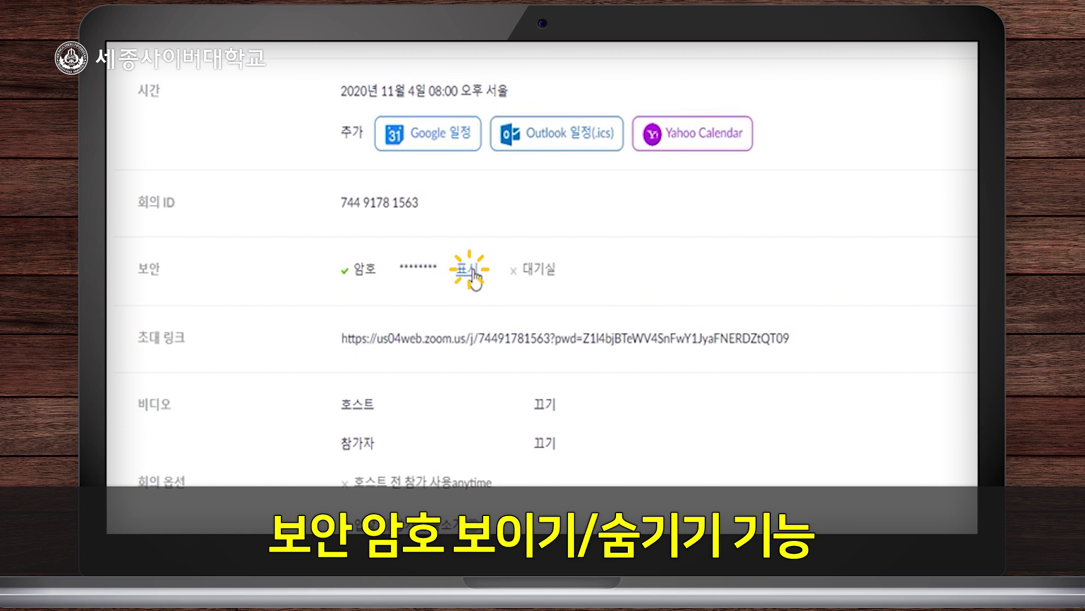
click(473, 276)
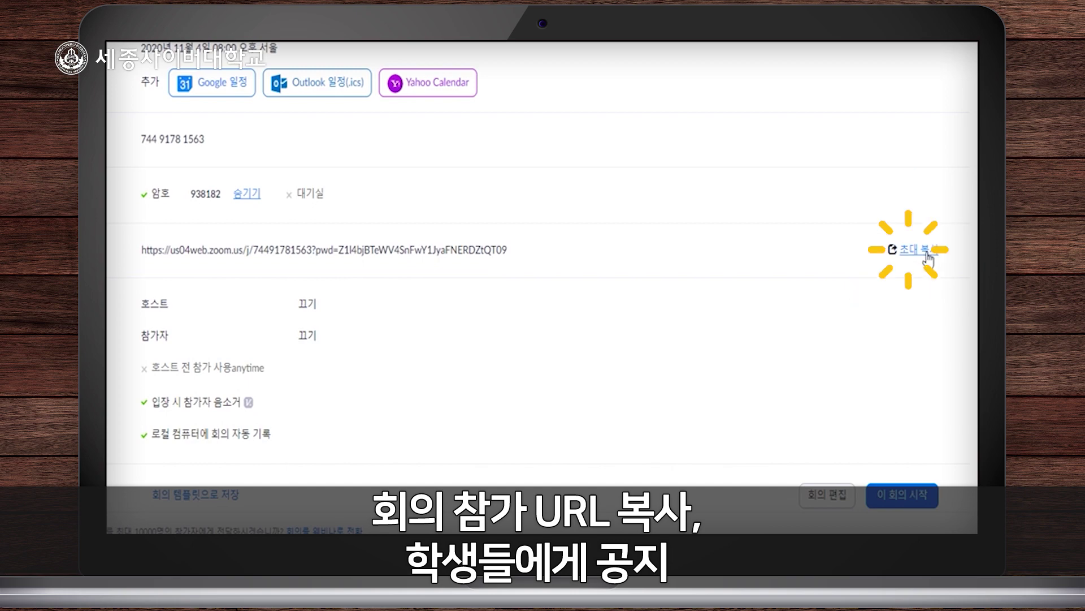
click(899, 249)
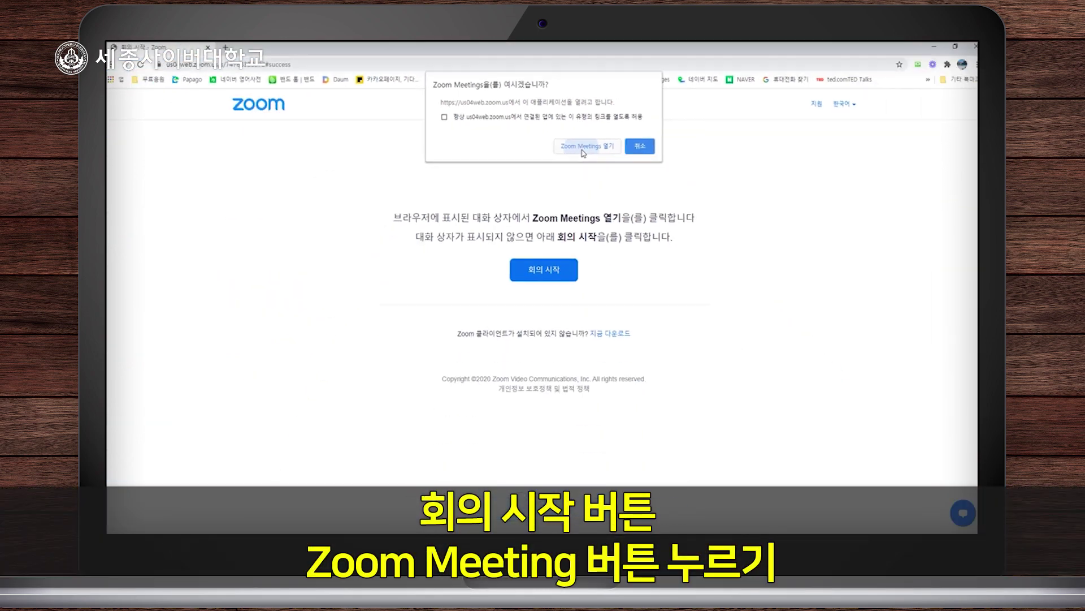
Start the meeting in Zoom Meetings with computer audio and confirm that the speaker test ringtone is heard
click(583, 146)
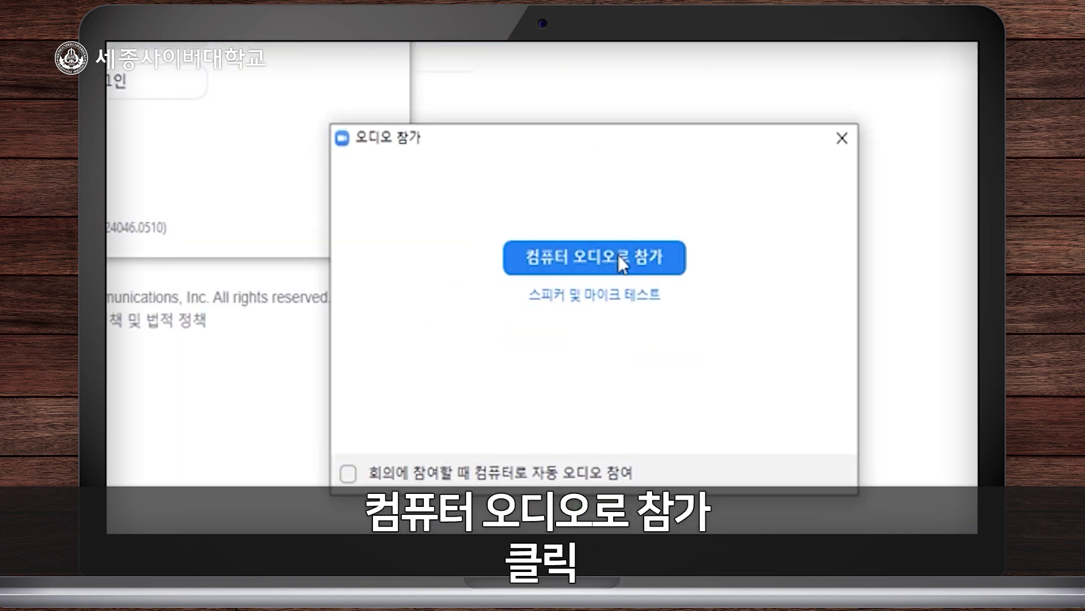
click(618, 255)
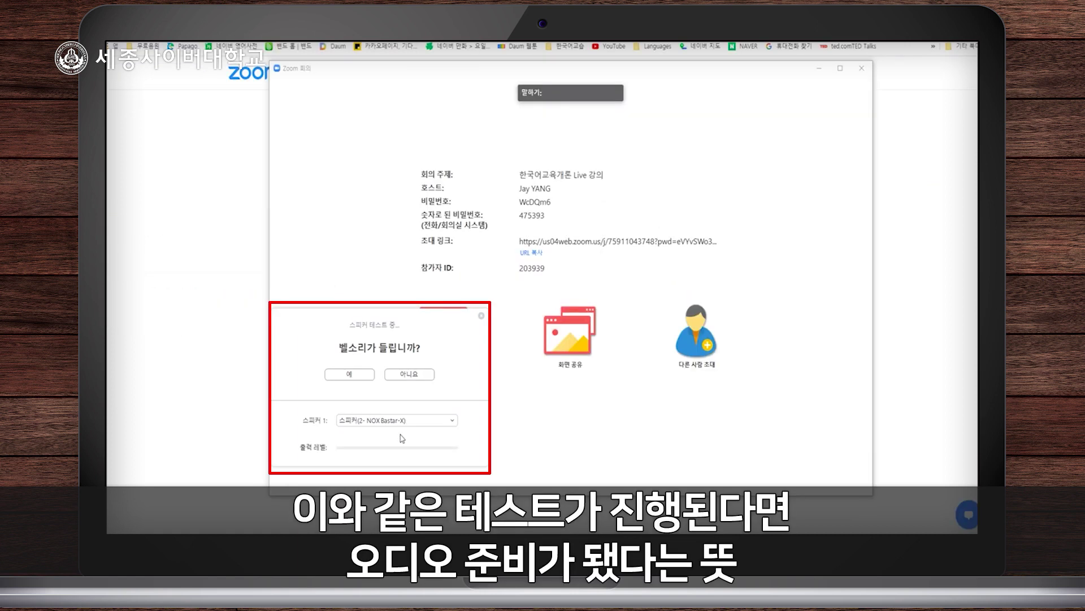
click(362, 375)
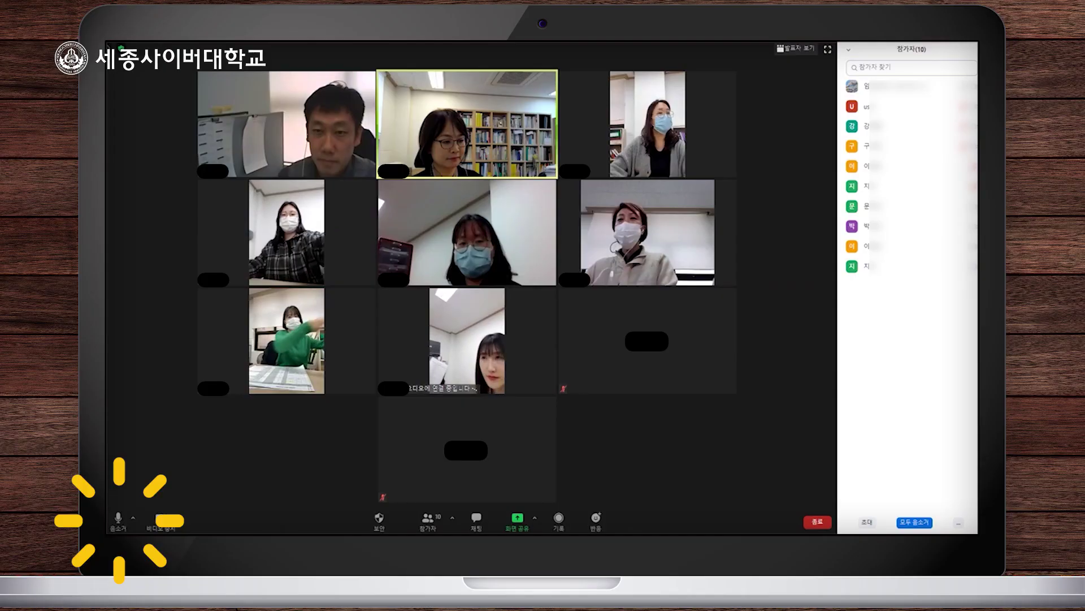
Try the microphone controls in the running meeting and unmute the host's audio
click(134, 518)
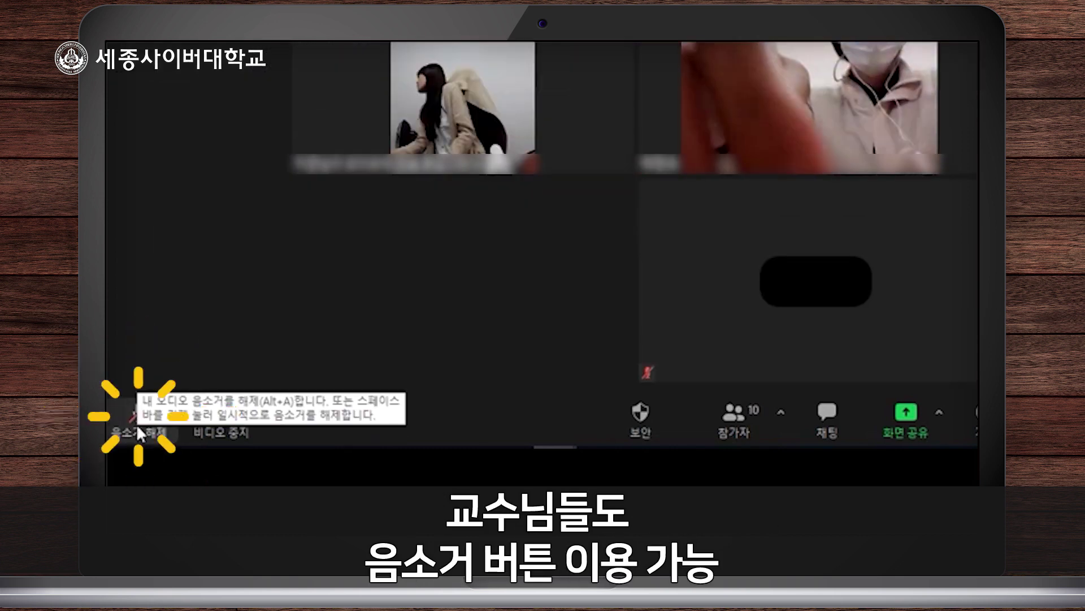
click(138, 425)
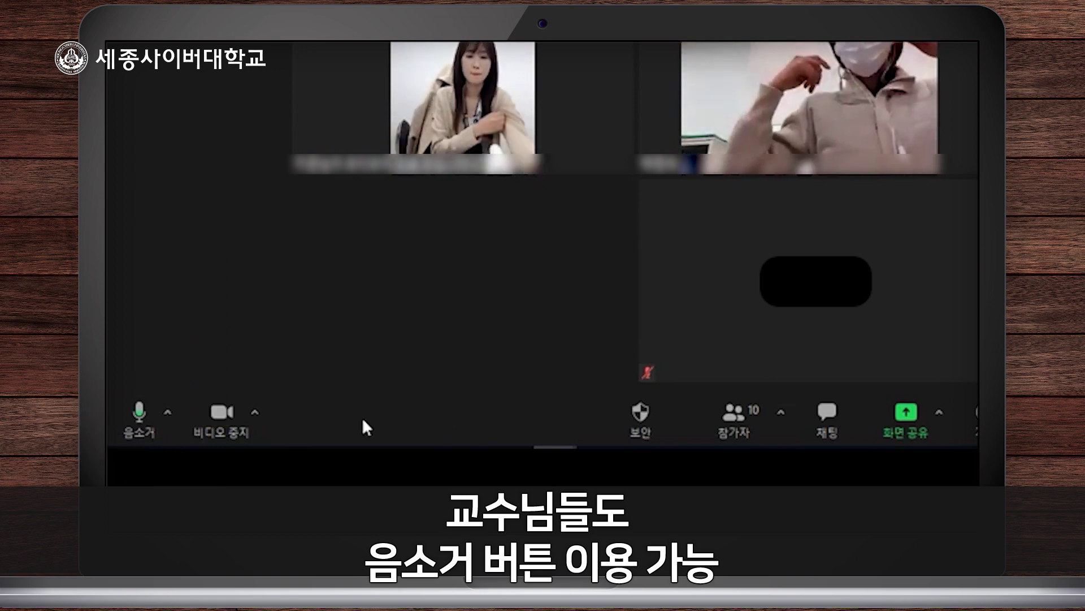
Open the virtual background settings, try the San Francisco image, and apply the Grass background to the host's video
click(254, 414)
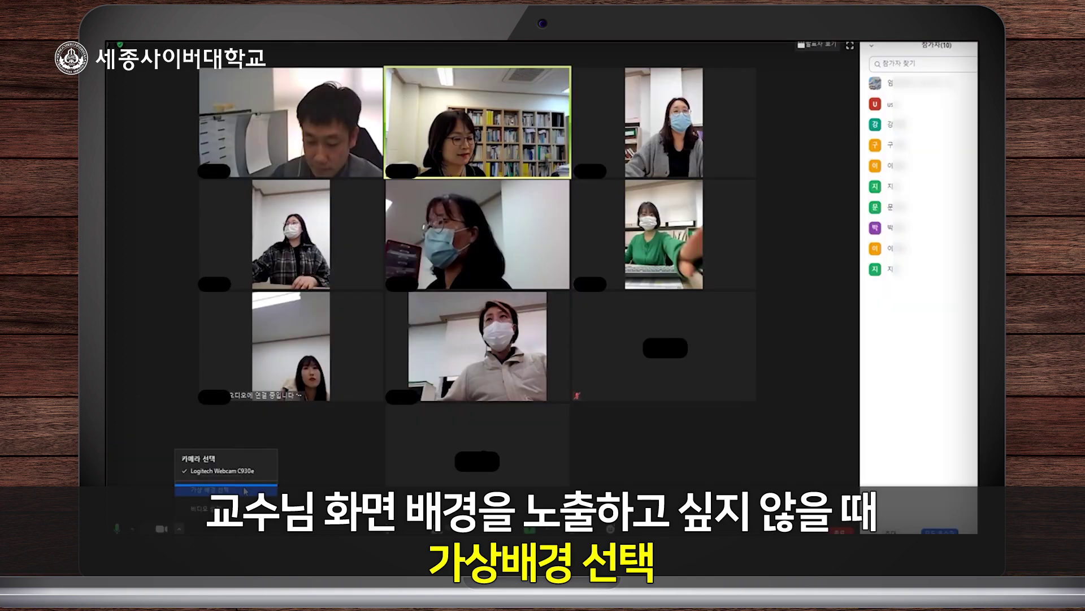
click(374, 335)
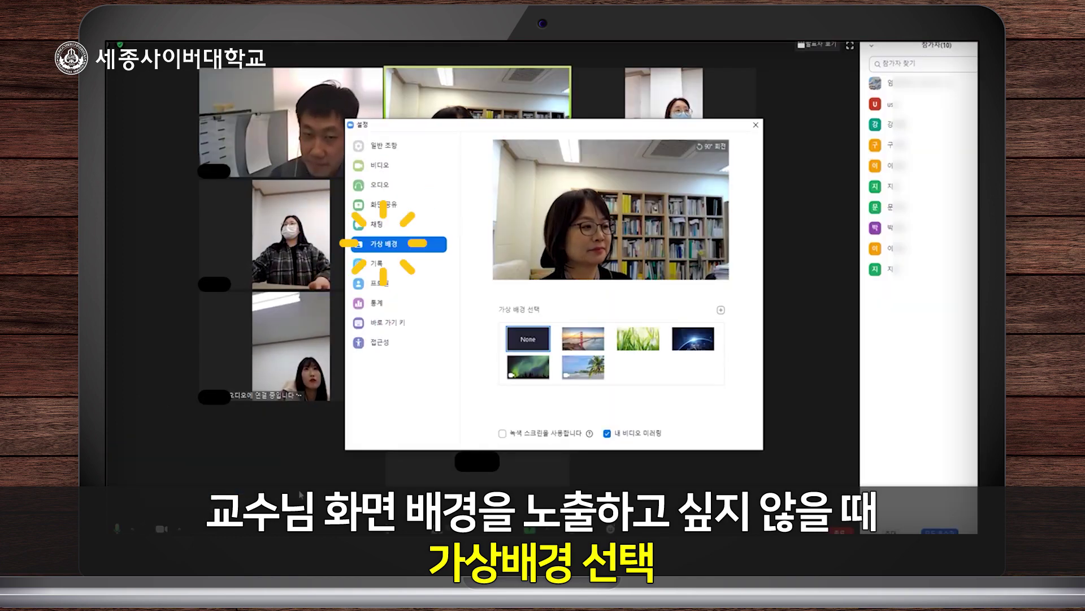
click(591, 346)
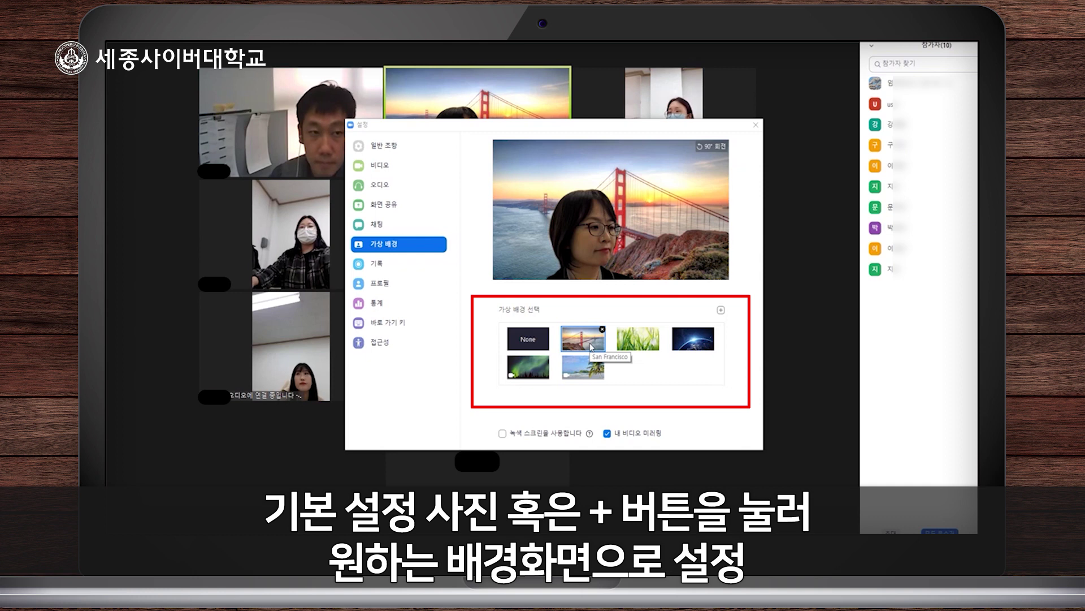
click(638, 342)
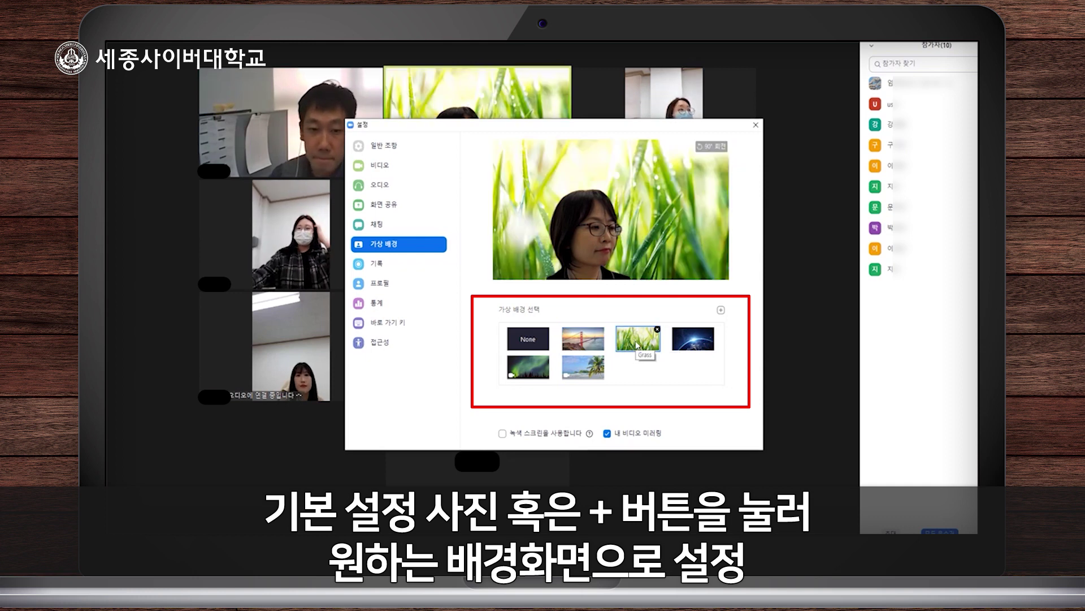
Try the Earth-from-space virtual background on the host's video and set the background back to None
click(691, 345)
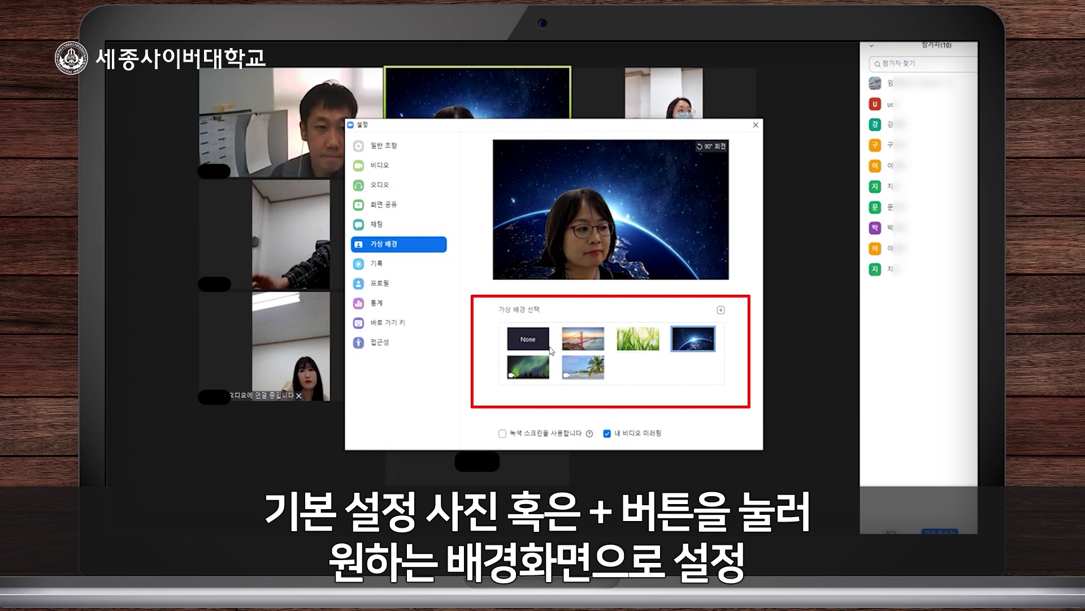
click(529, 342)
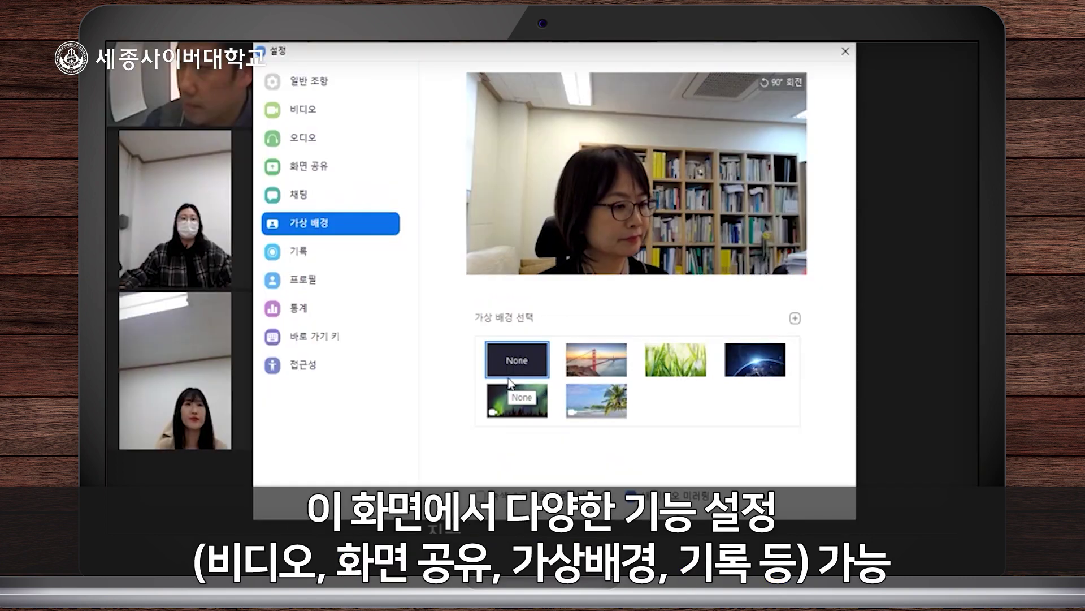
Examine the General, Video, Audio, Share Screen, Virtual Background, Recording and Profile categories of the Zoom settings
click(300, 89)
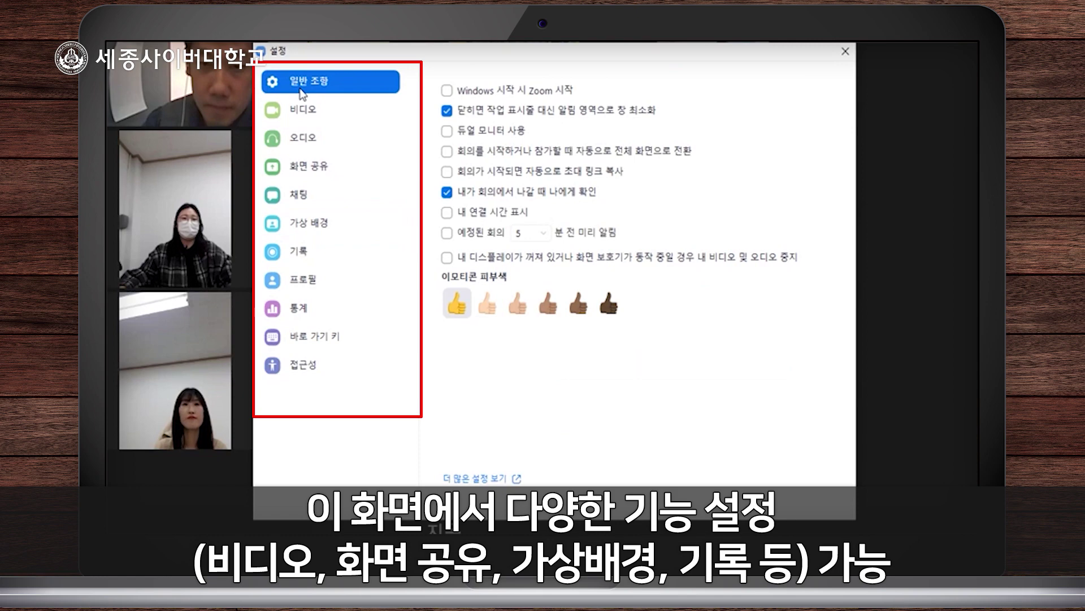
click(301, 108)
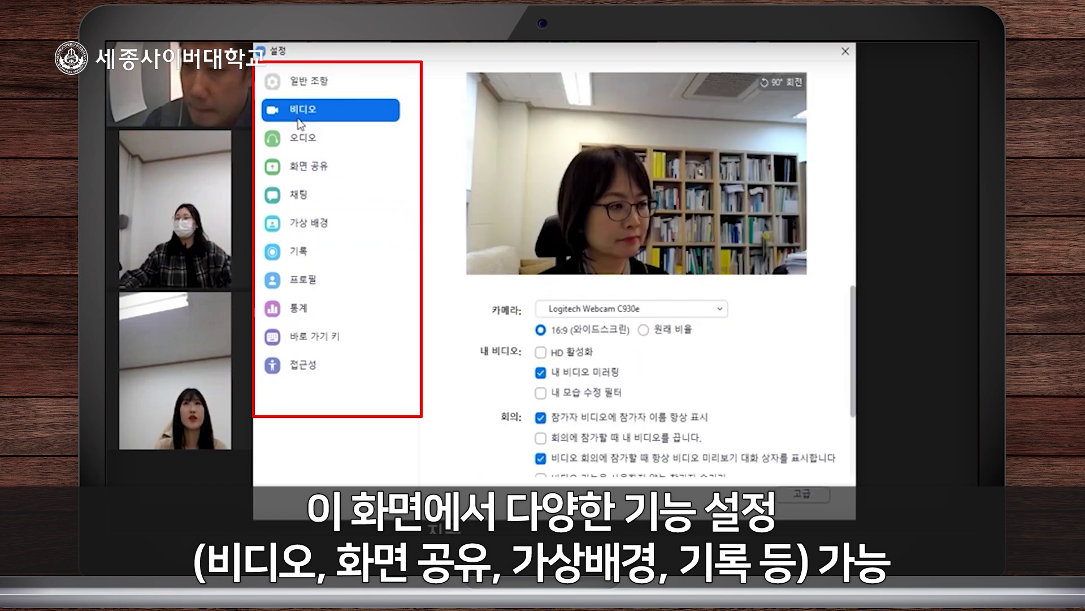
click(305, 143)
click(305, 166)
click(305, 222)
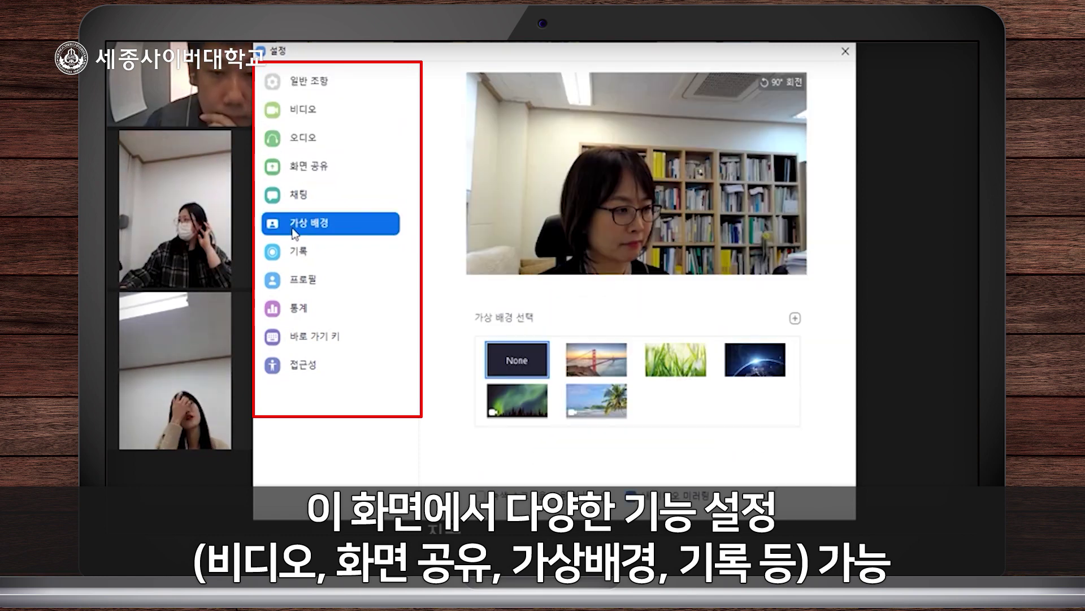
click(301, 255)
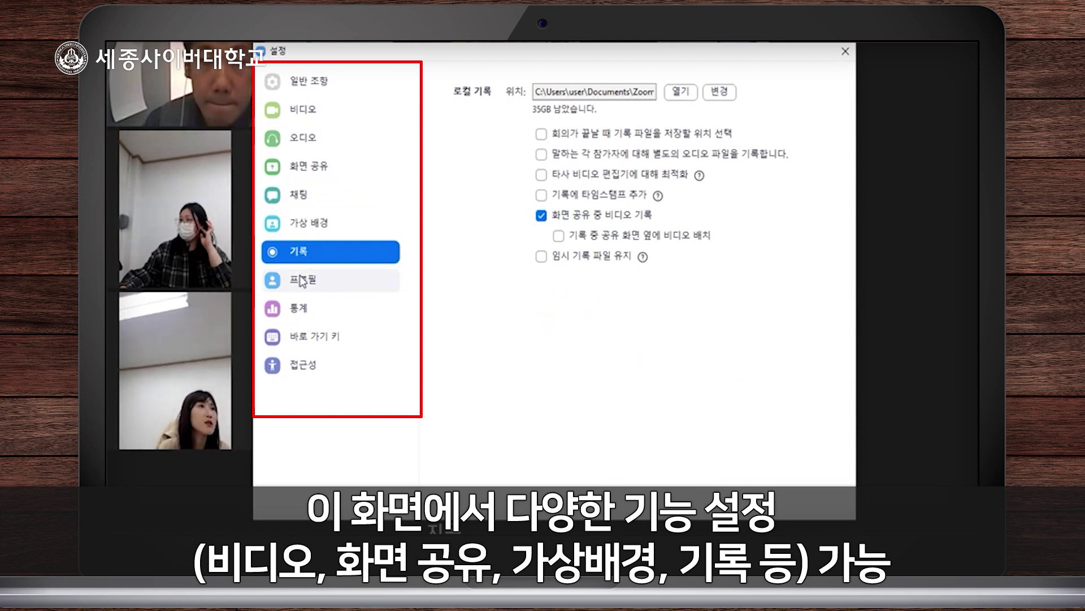
click(302, 281)
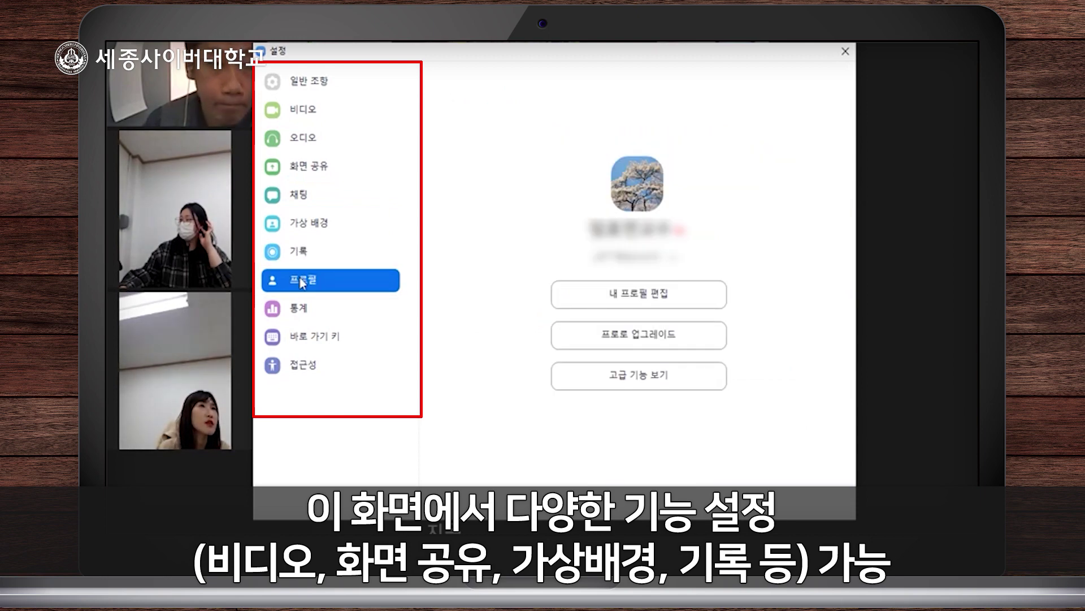
click(302, 255)
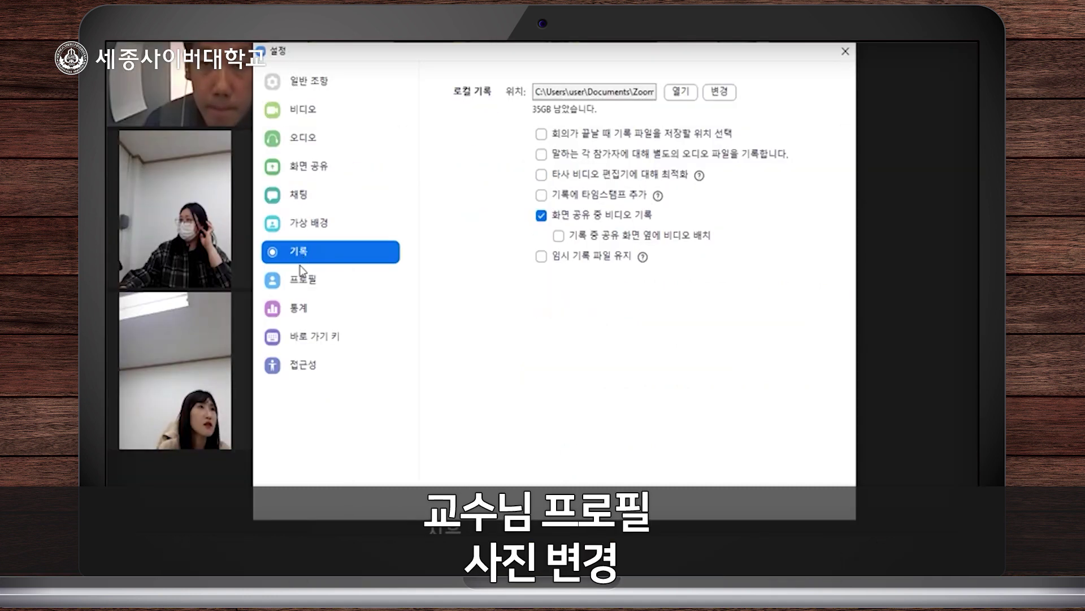
Open the meeting's participant list and the additional options for the third participant
click(168, 472)
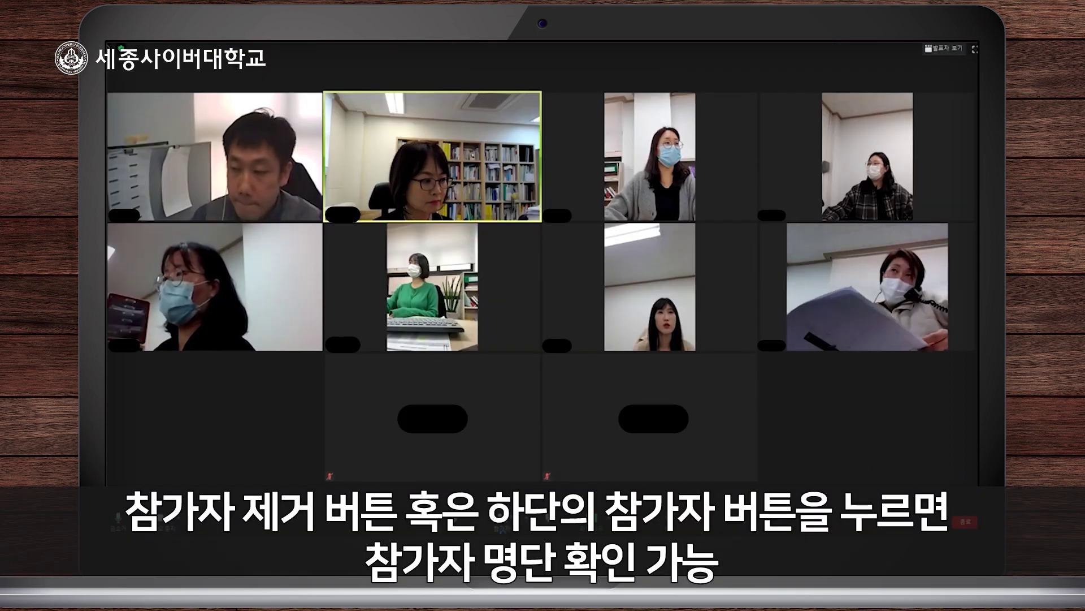
click(500, 528)
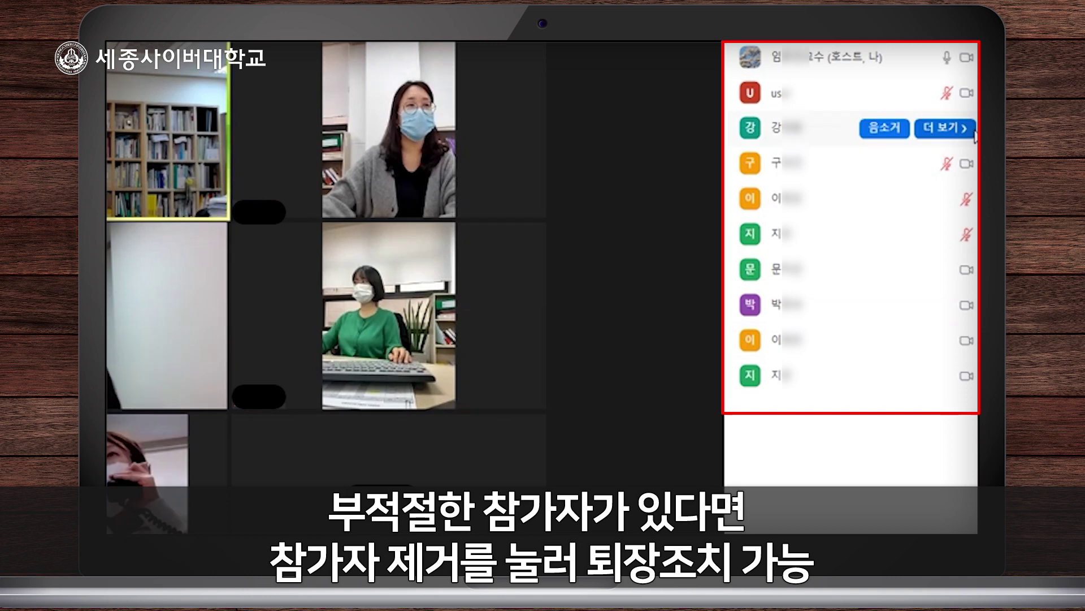
click(945, 128)
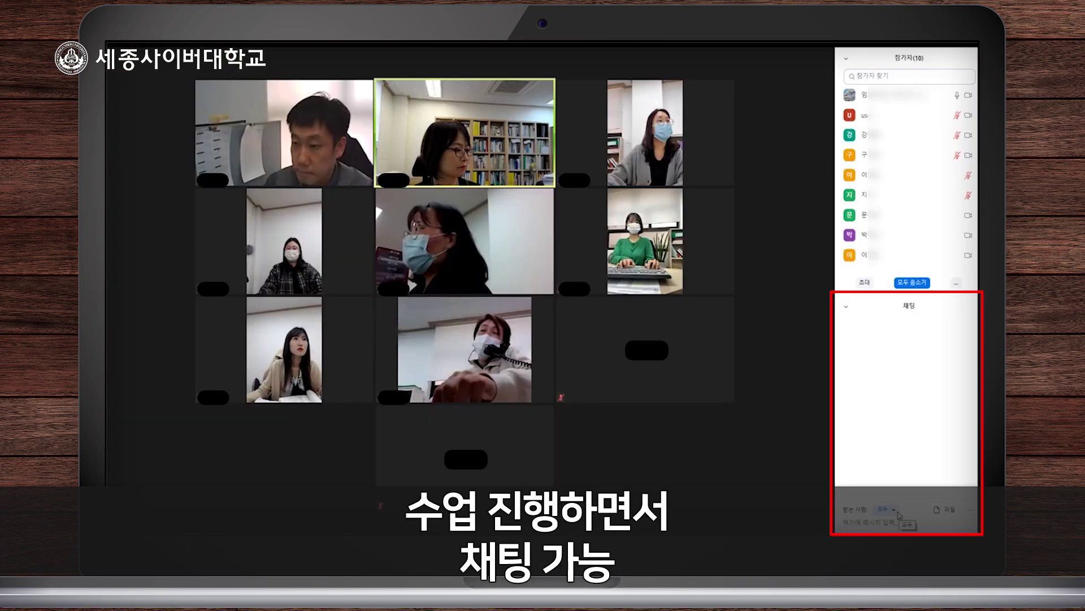
Check the chat's recipient choices for messaging everyone or one participant privately
click(898, 511)
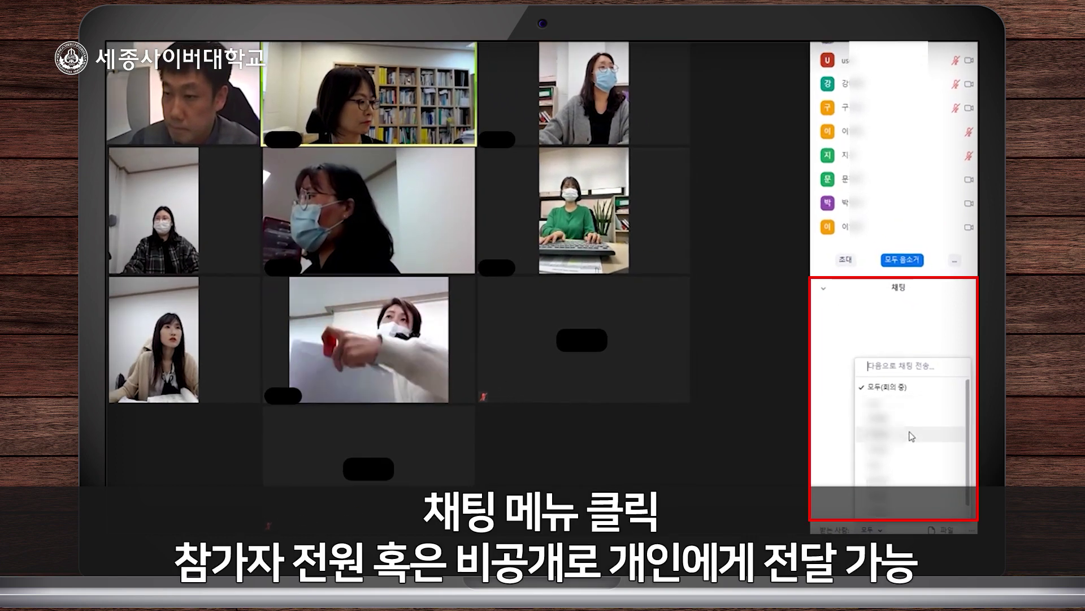
click(827, 455)
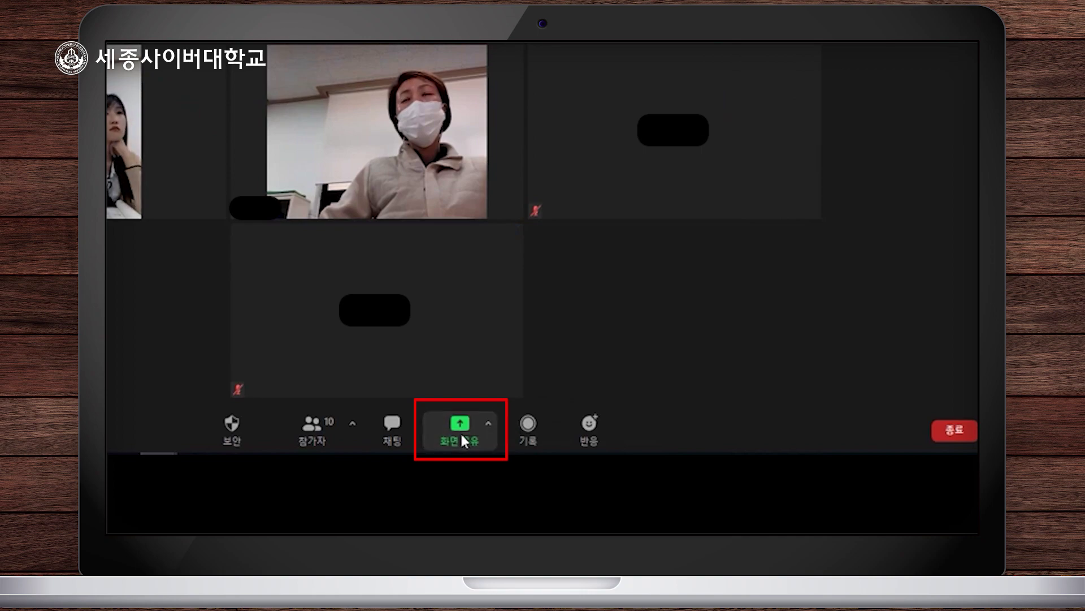
Share the midterm-review PowerPoint with the class as a slide show and bring up the screen-sharing controls
click(461, 432)
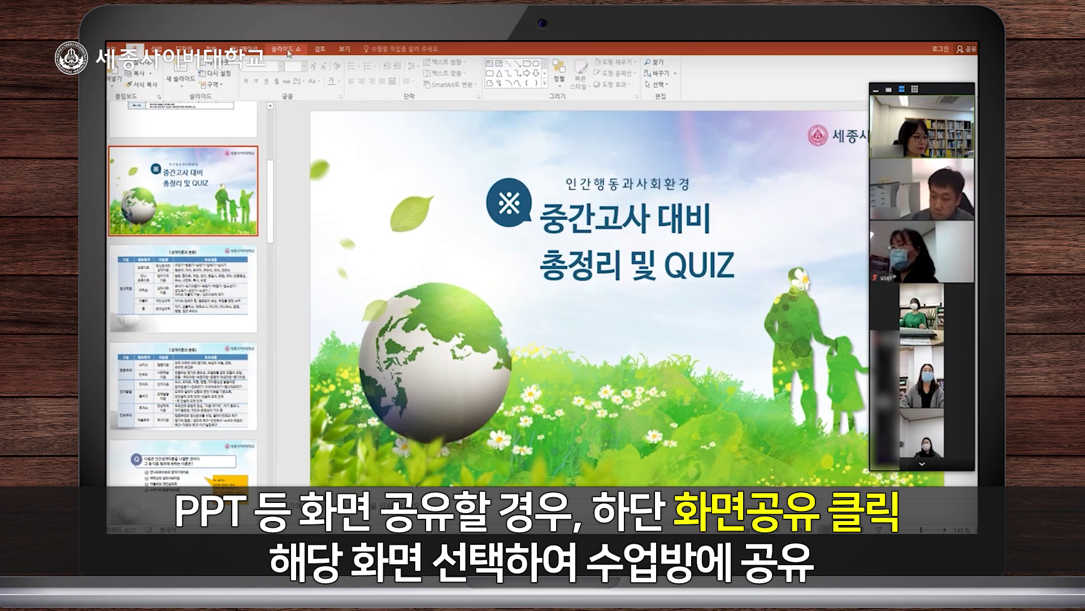
click(288, 52)
click(144, 72)
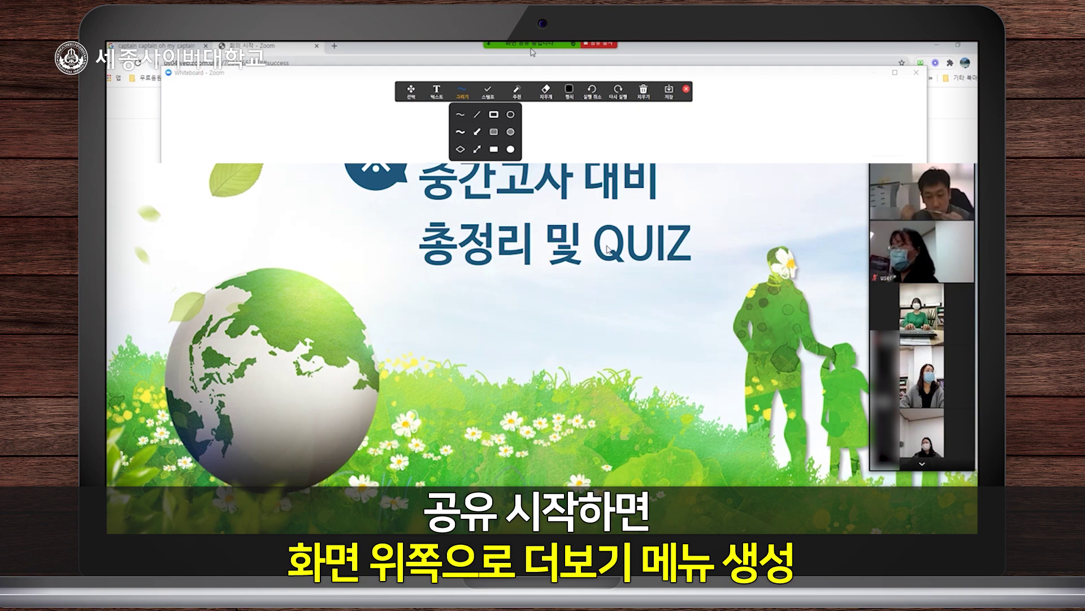
mouse_move(693, 50)
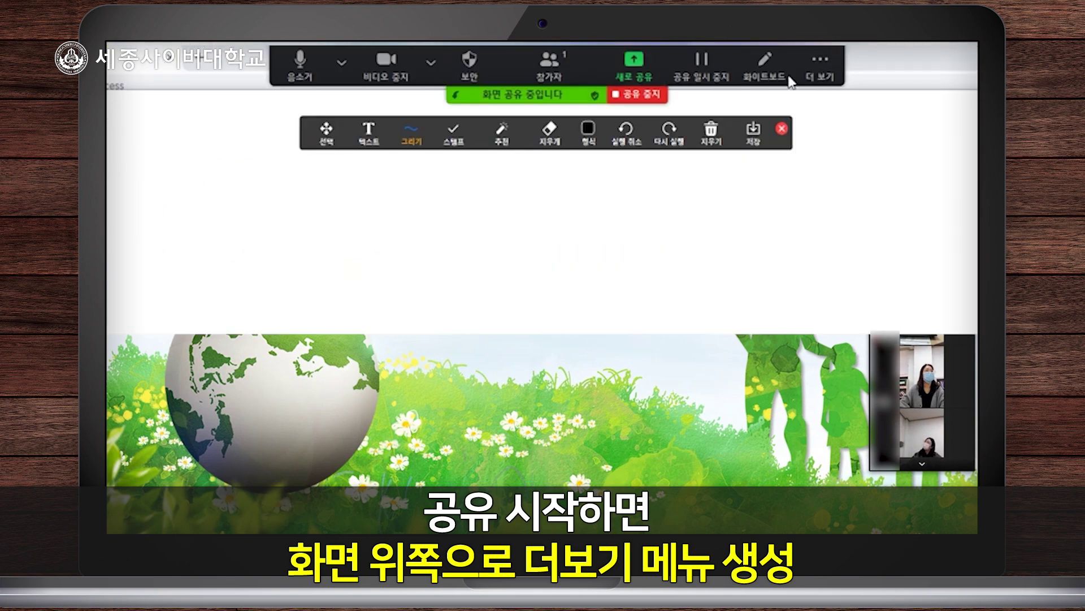
click(712, 57)
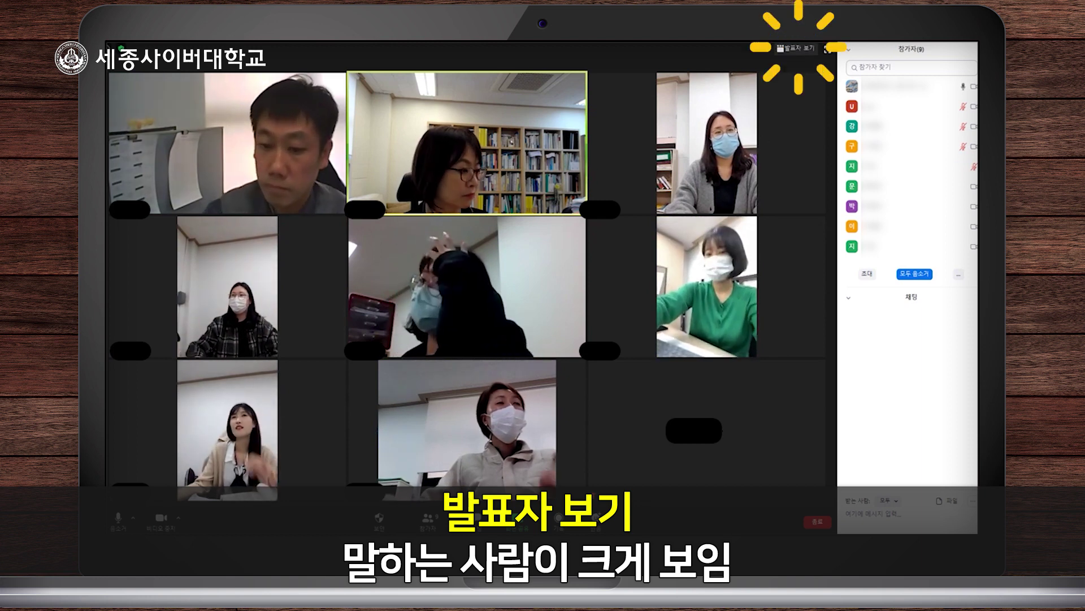
Try speaker view, browse the other participants' thumbnails forward and back, and return to gallery view
click(808, 53)
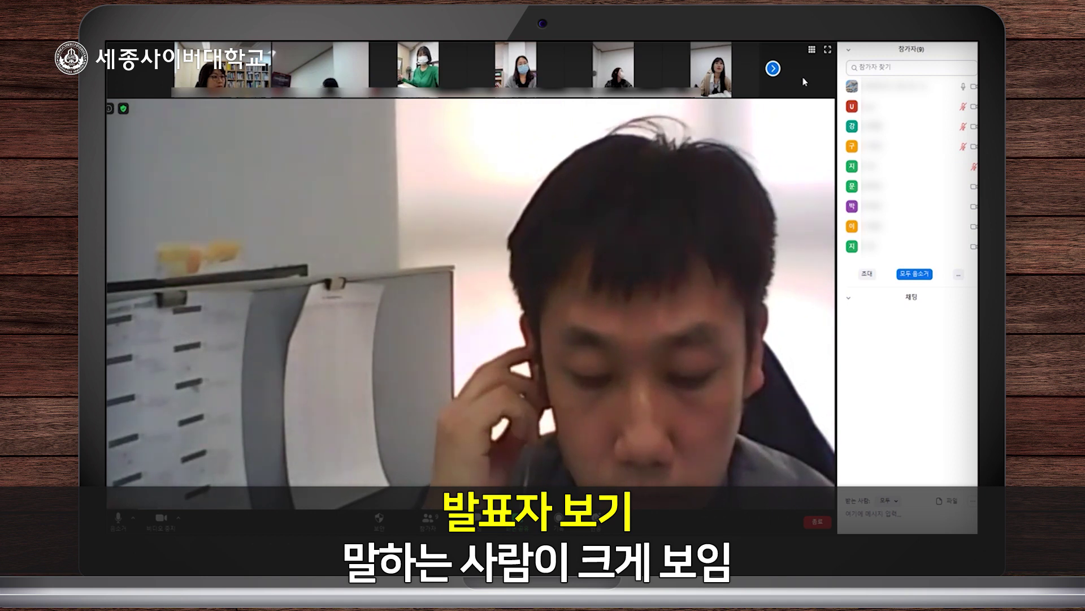
click(773, 68)
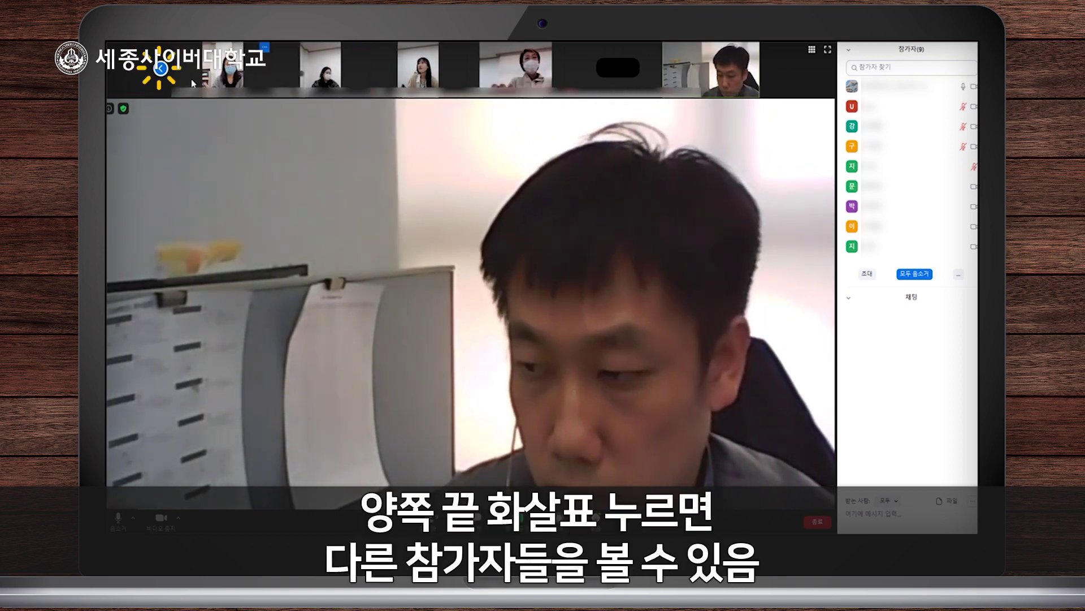
click(162, 68)
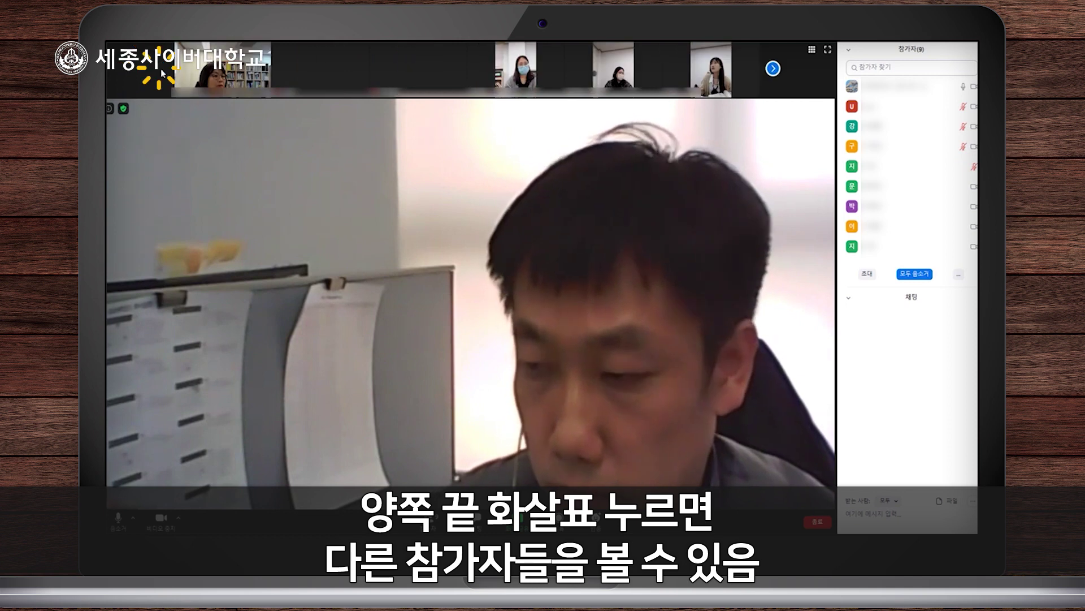
click(813, 50)
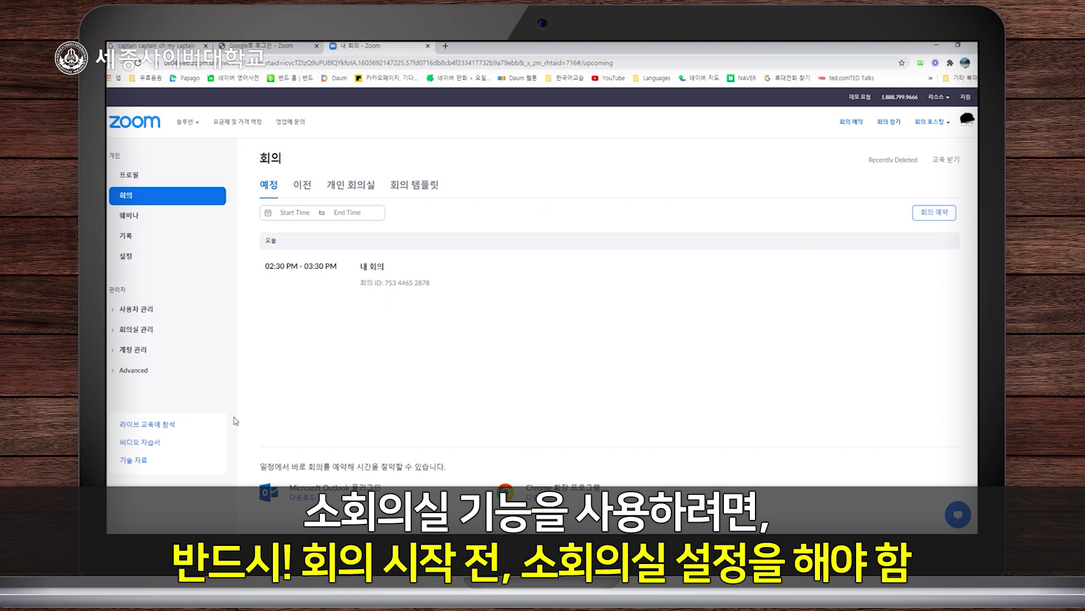
In the Zoom web portal, enable Breakout Room (소회의실) under the advanced in-meeting settings
click(127, 257)
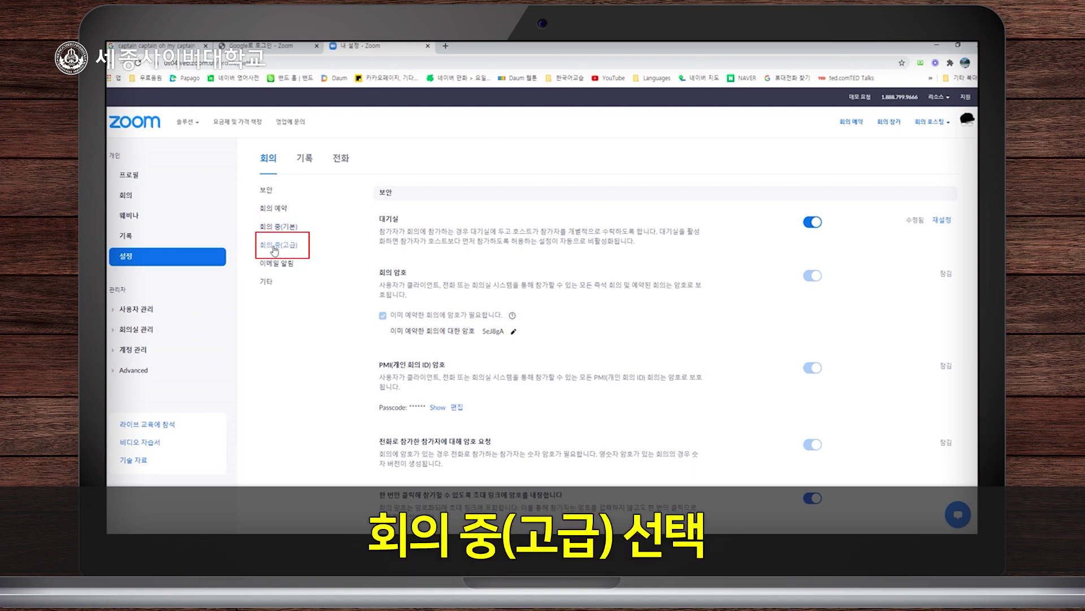
click(274, 247)
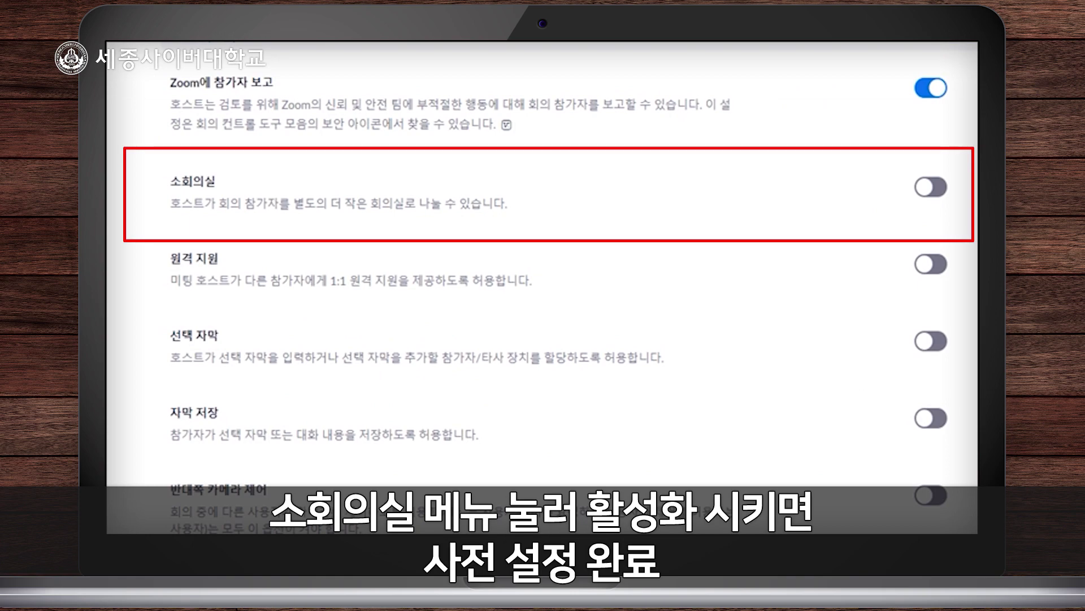
click(931, 187)
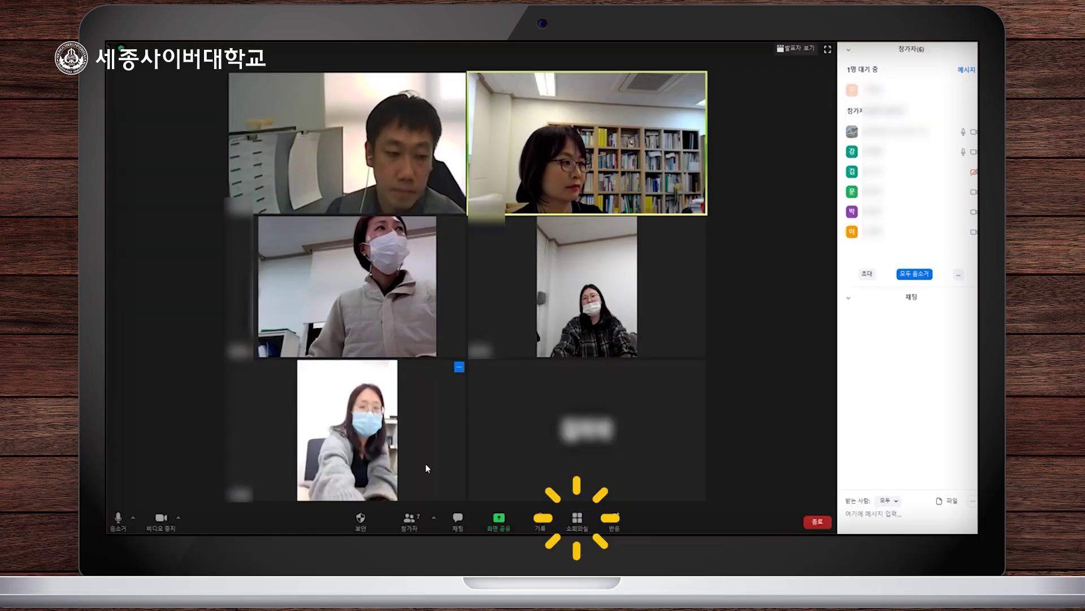
Create 2 breakout rooms in the running Zoom meeting with participants assigned automatically
click(576, 521)
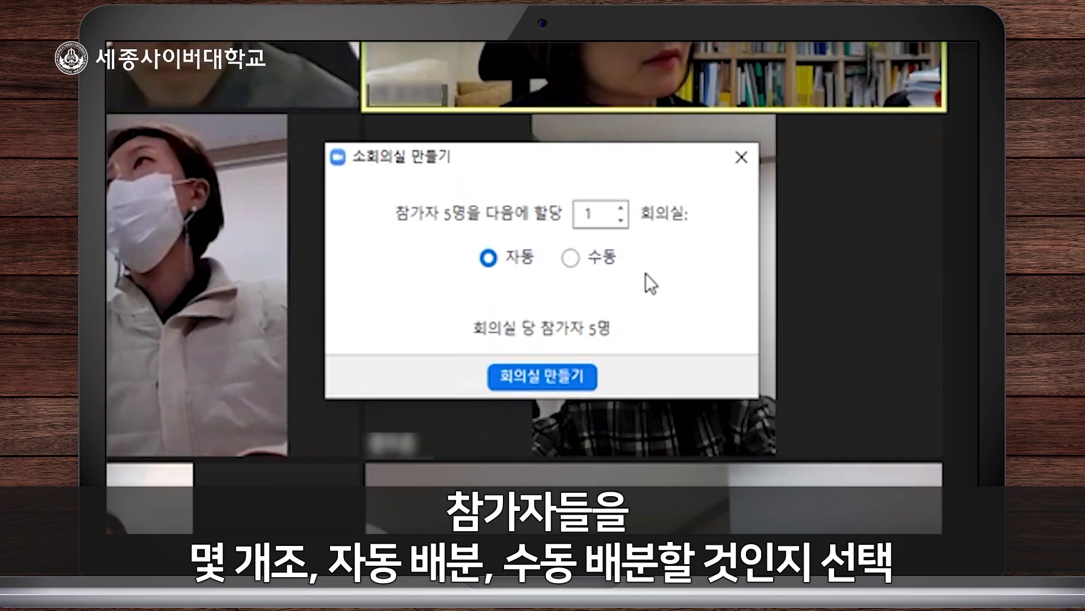
click(621, 209)
click(622, 209)
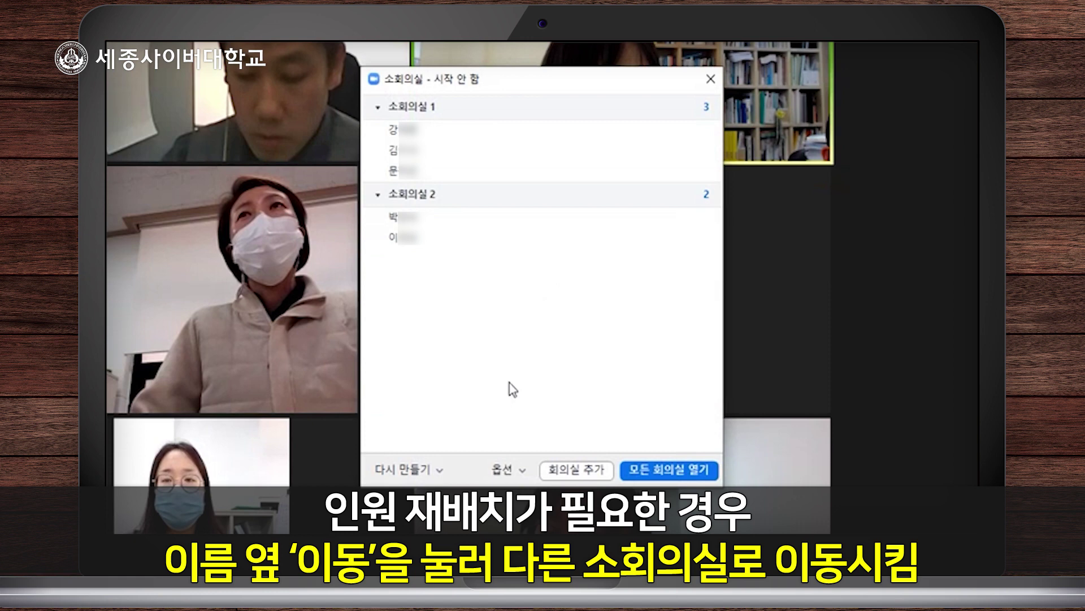
Move Breakout Room 1's first participant to Room 2, and exchange Room 1's last participant with the first one in Room 2
mouse_move(460, 136)
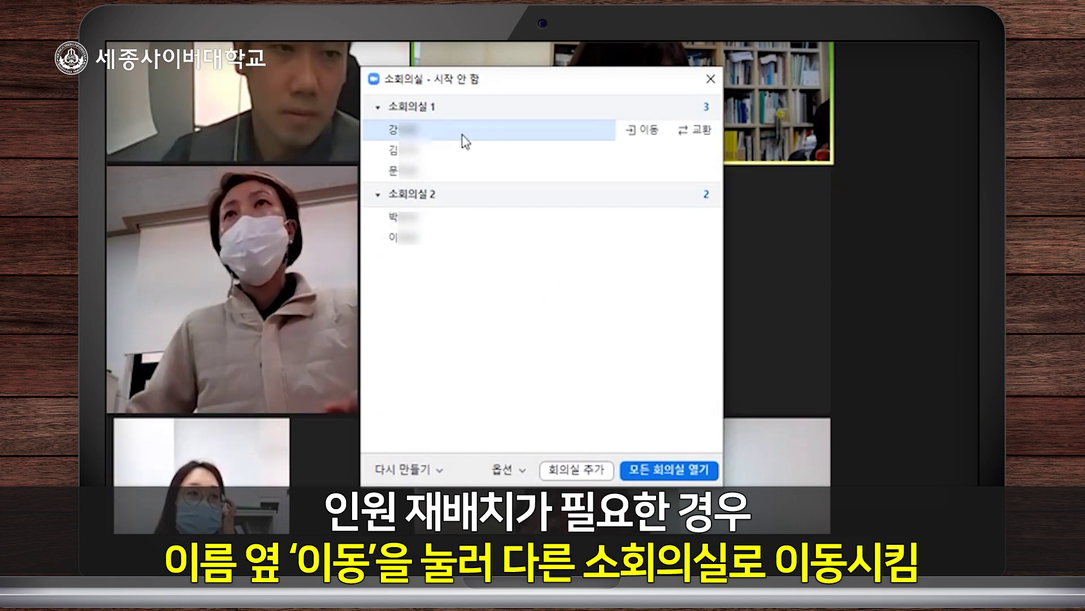
click(634, 135)
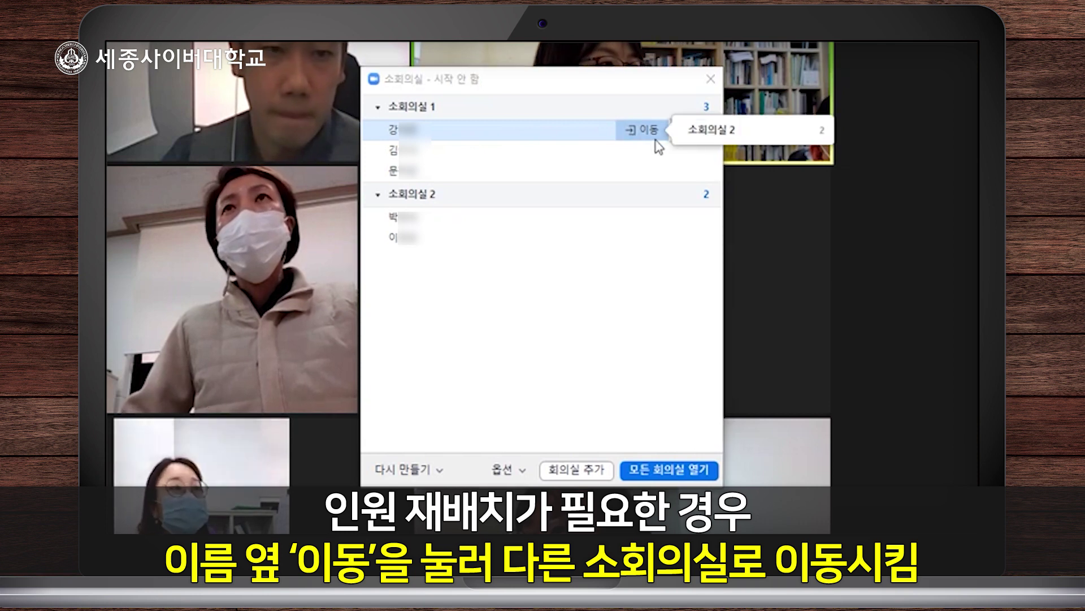
click(717, 135)
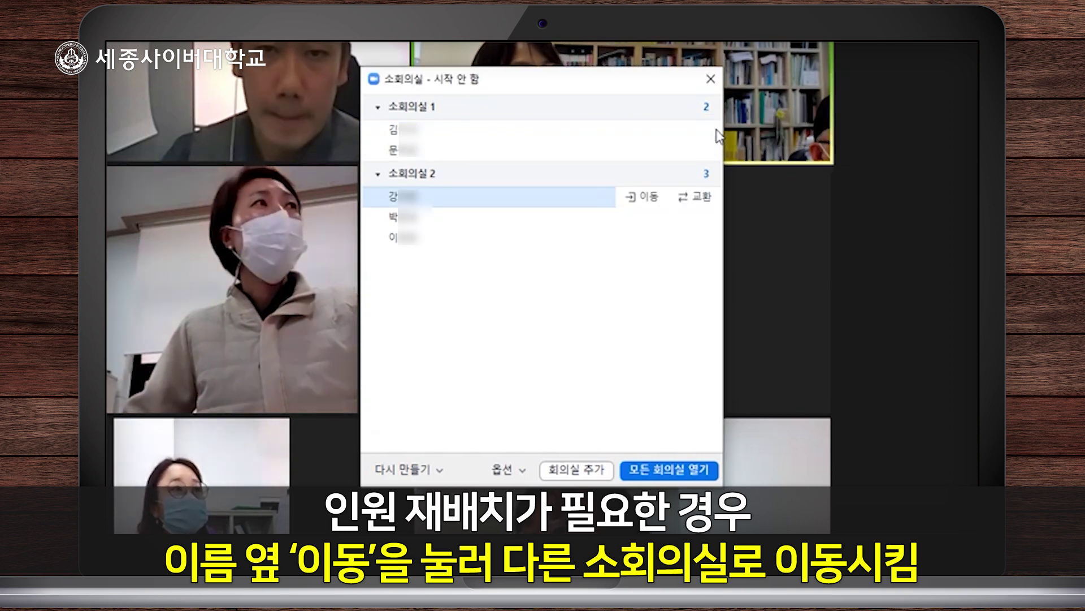
click(702, 153)
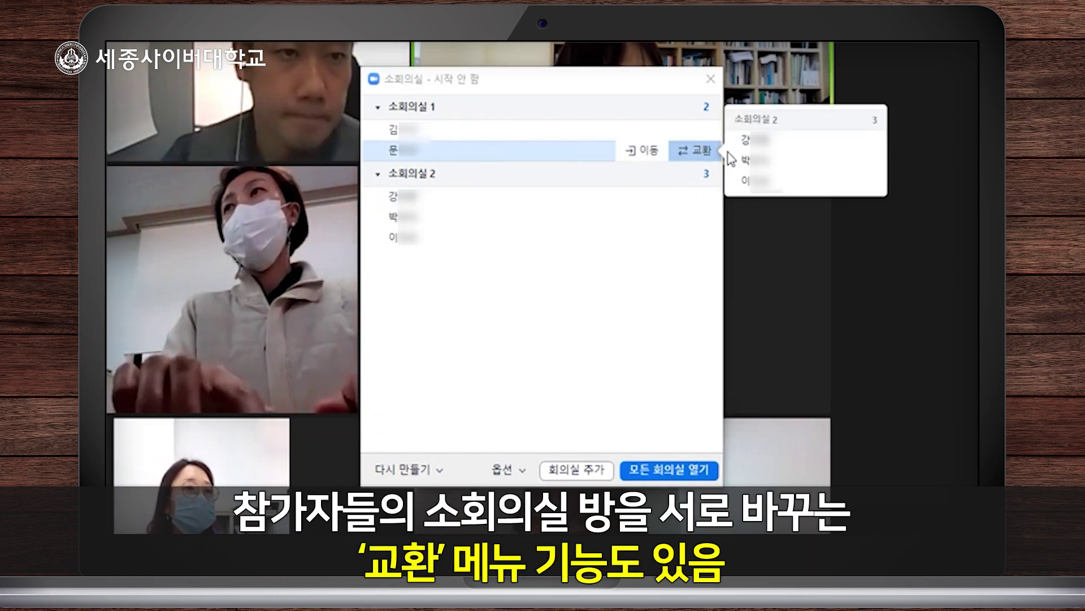
click(755, 141)
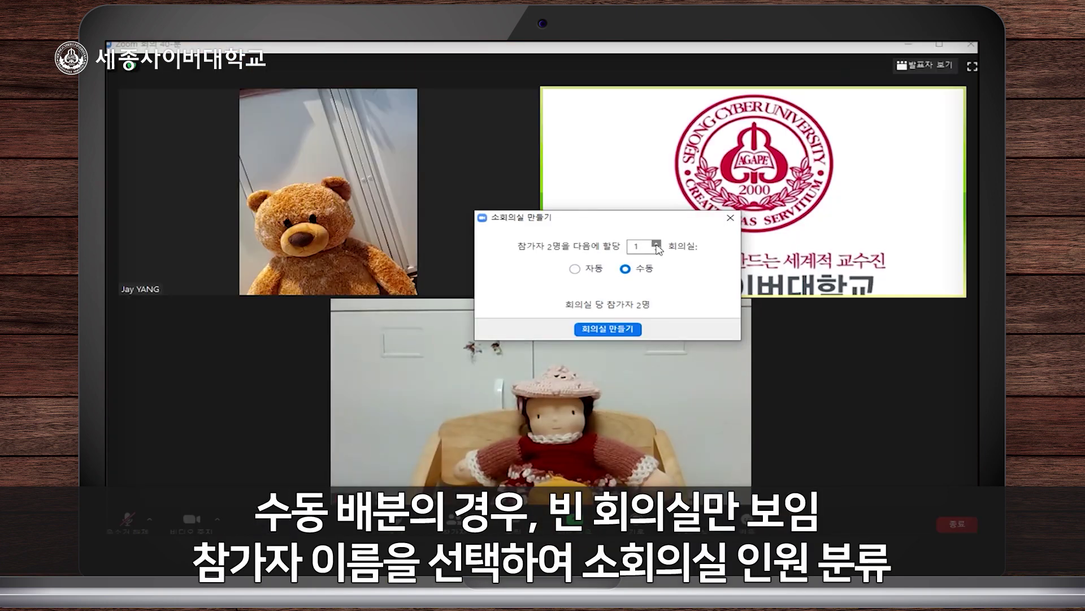
Create 2 breakout rooms with manual assignment and open the participant assignment lists of Rooms 1 and 2
click(656, 244)
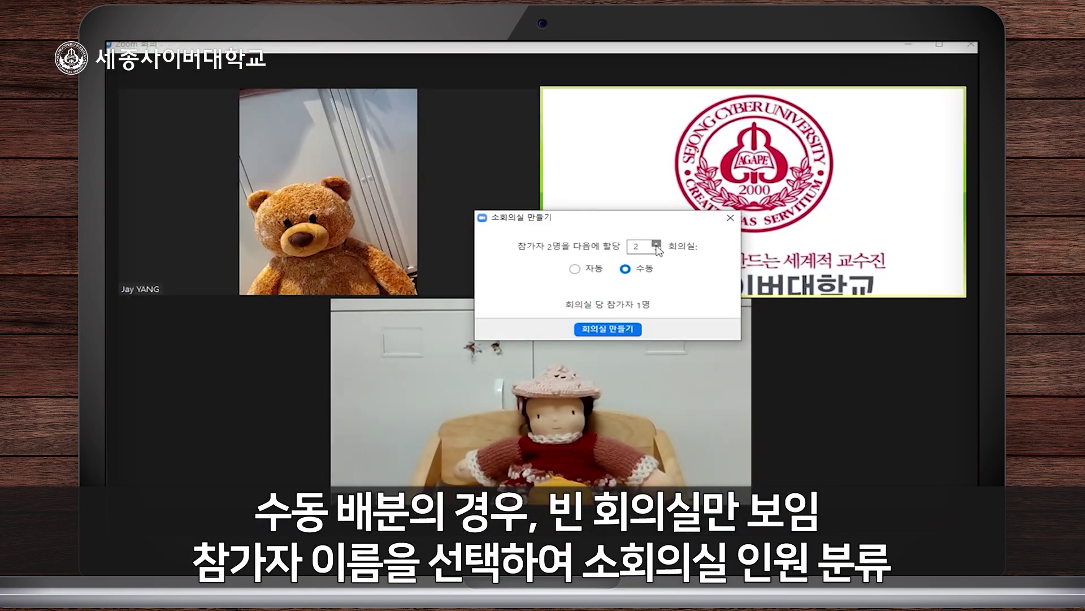
click(622, 330)
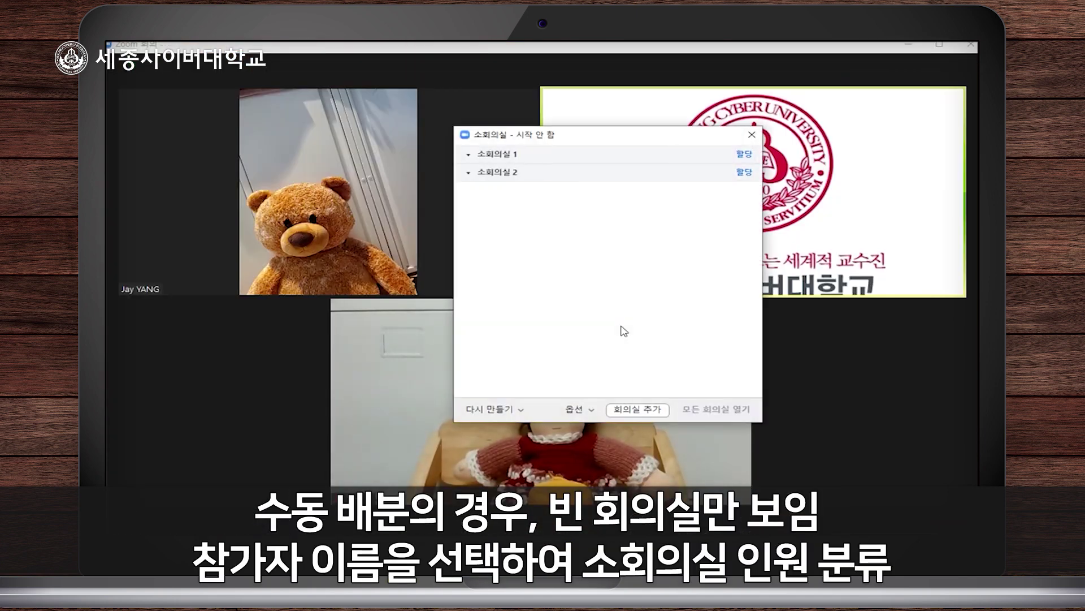
click(745, 154)
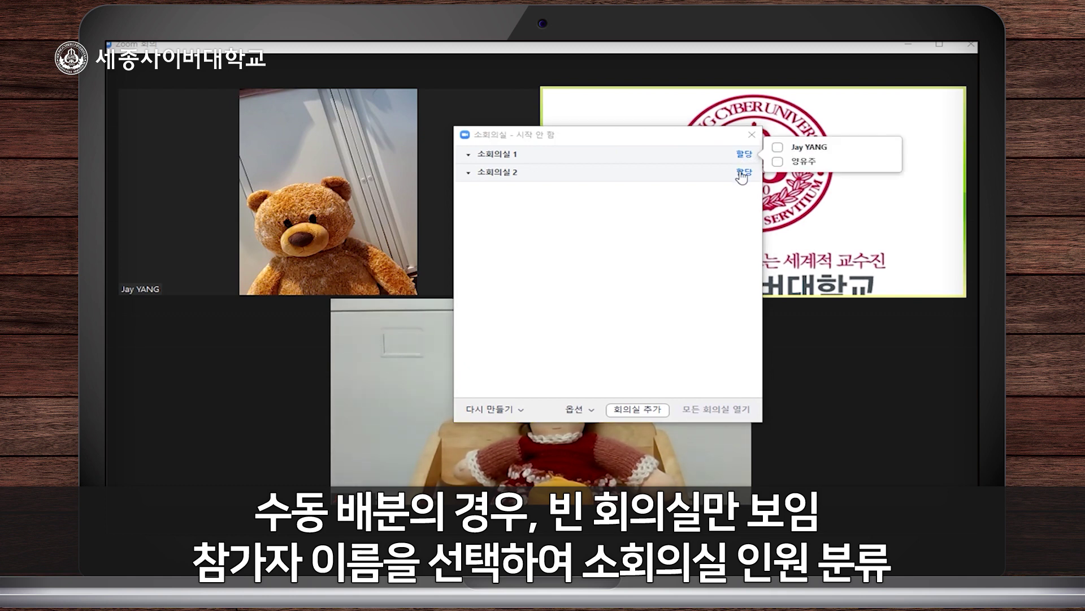
click(743, 172)
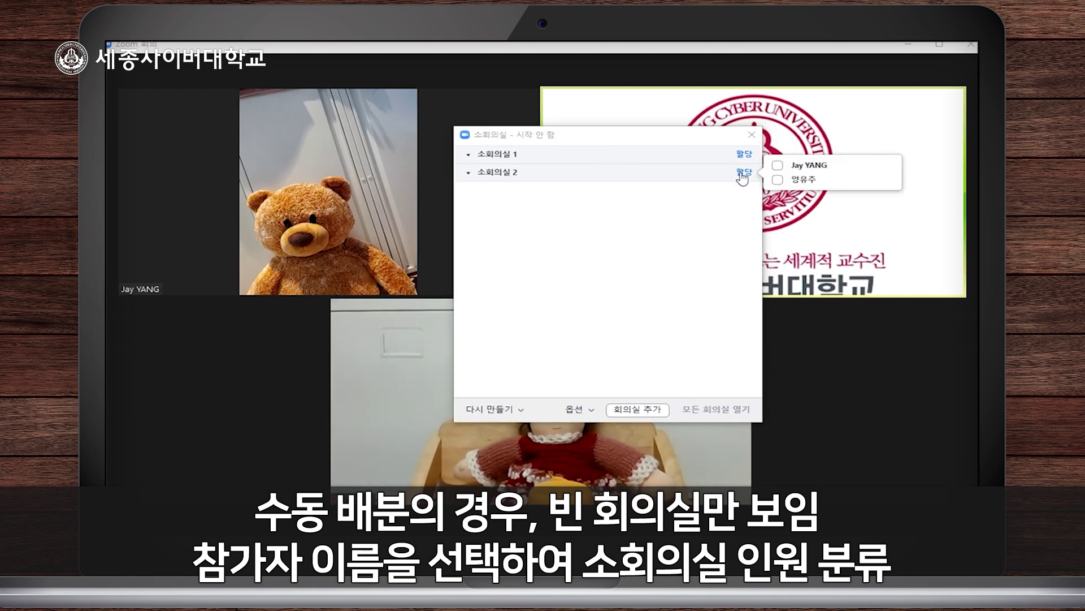
Add a breakout room and set the options to move all participants automatically without allowing them to return to the main session at any time
click(649, 410)
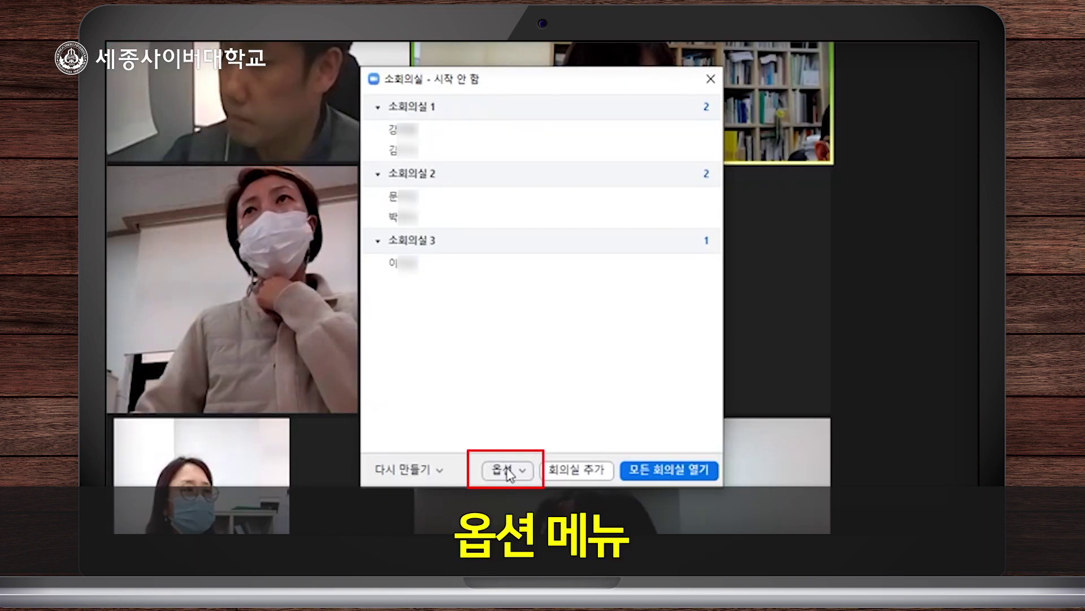
click(505, 470)
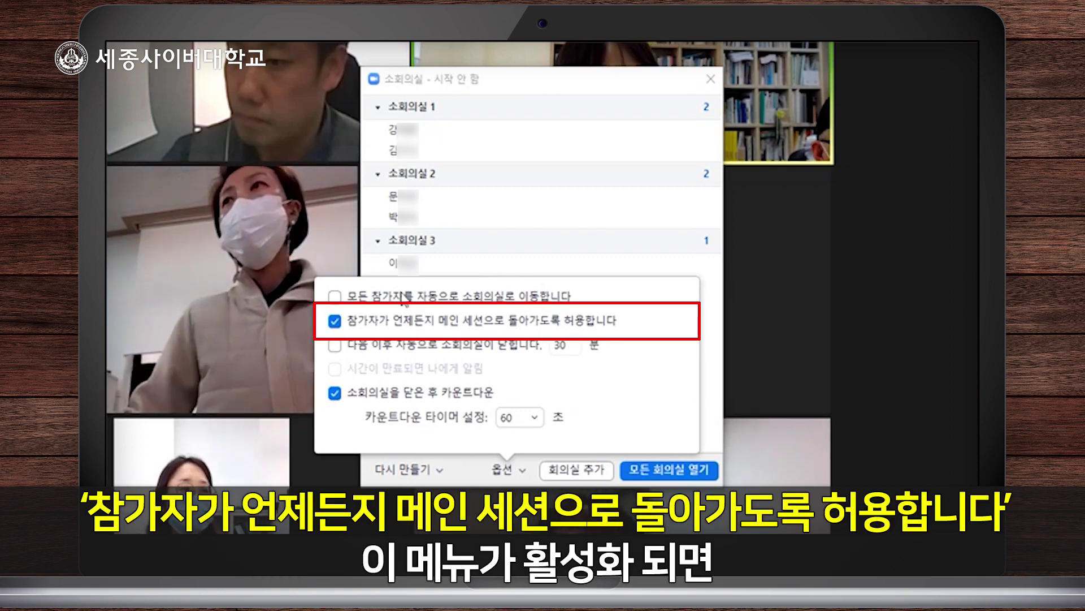
click(340, 297)
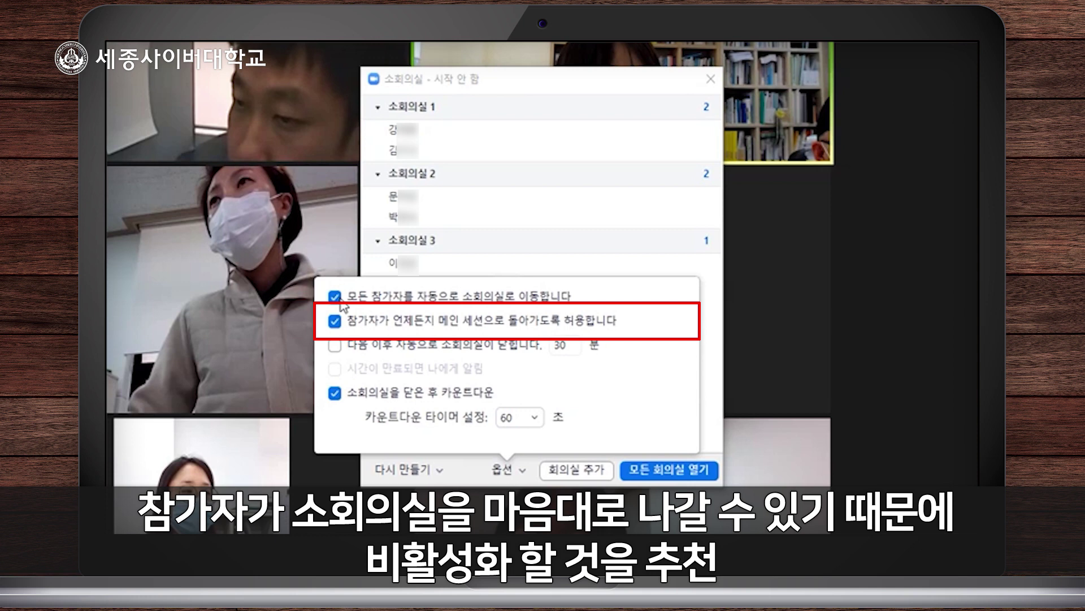
click(335, 321)
click(336, 321)
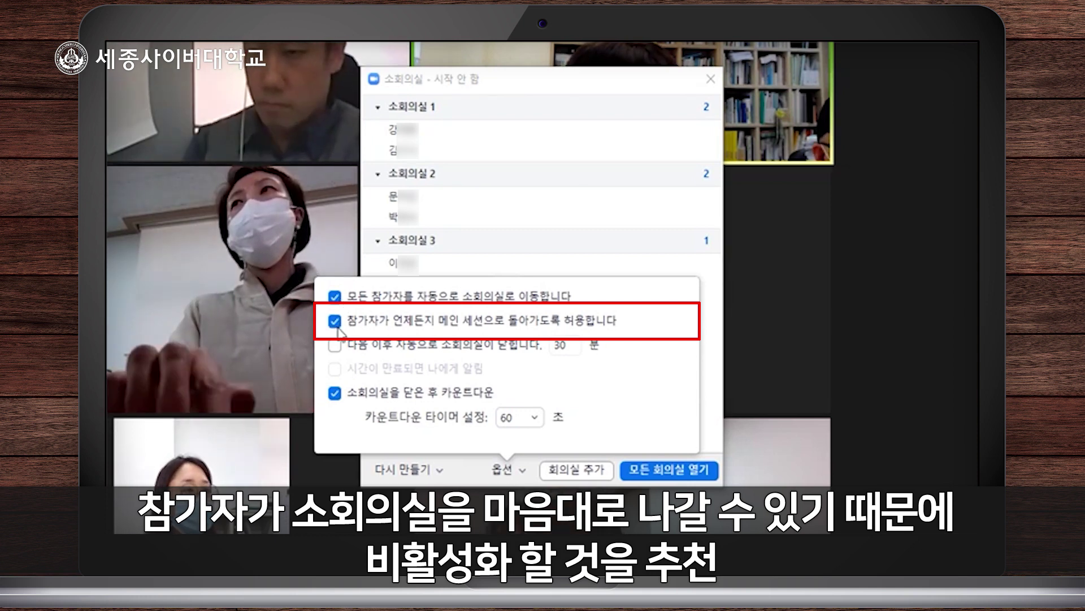
click(336, 322)
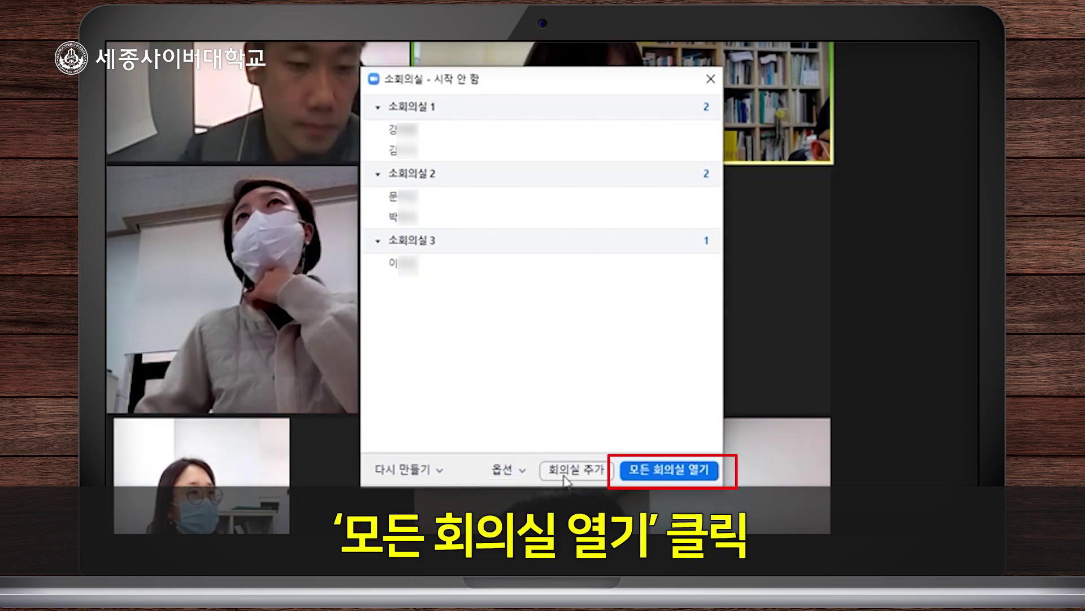
Open all breakout rooms and join Breakout Room 1 as the host
click(688, 479)
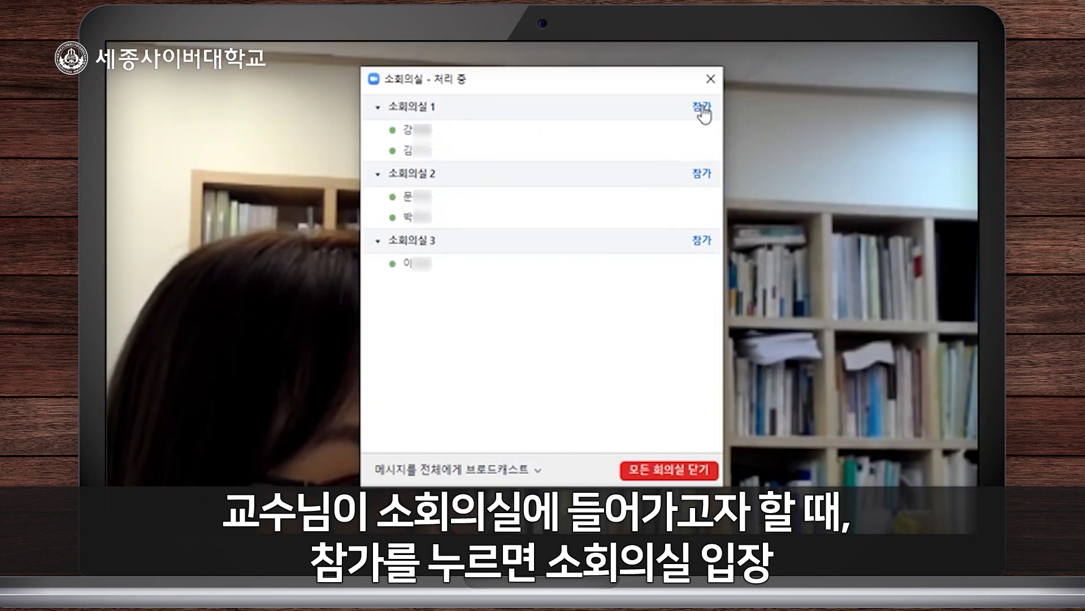
click(701, 108)
click(746, 132)
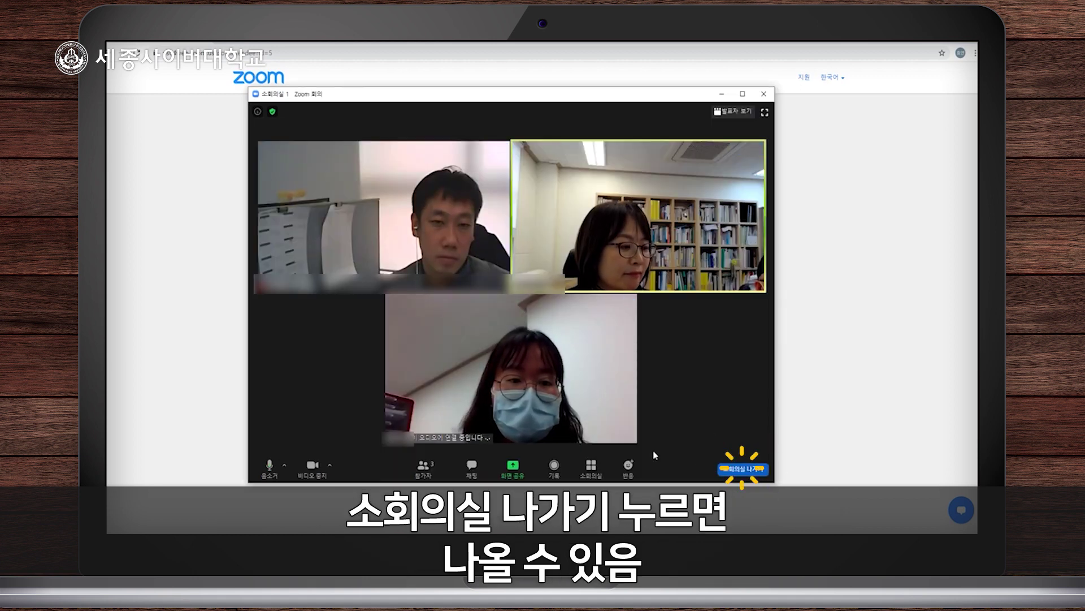
Leave Breakout Room 1 for the main session and bring up the choices for ending or leaving the meeting
click(743, 468)
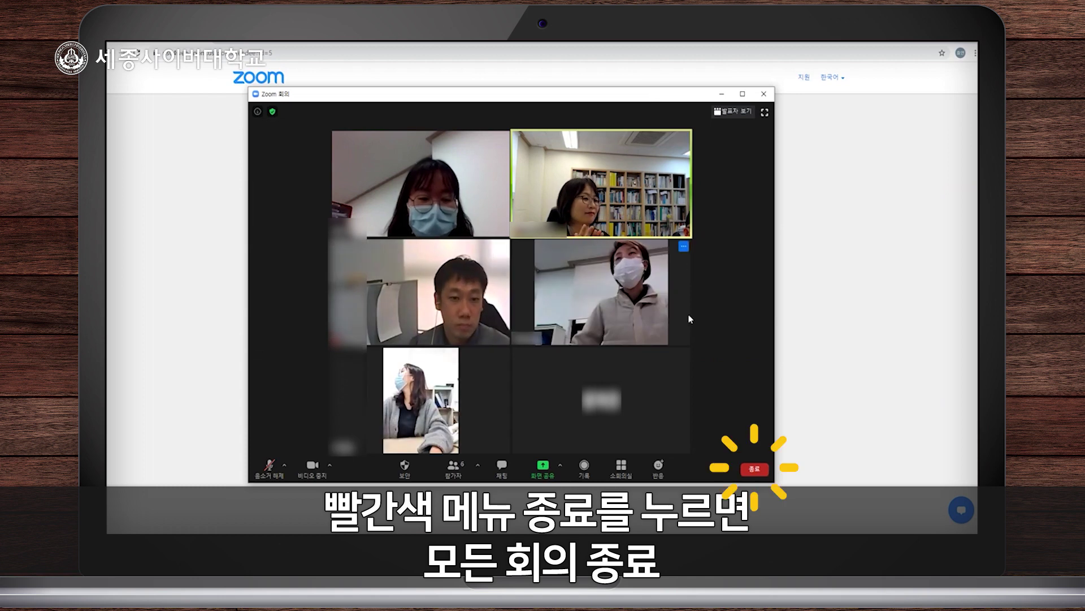
click(754, 468)
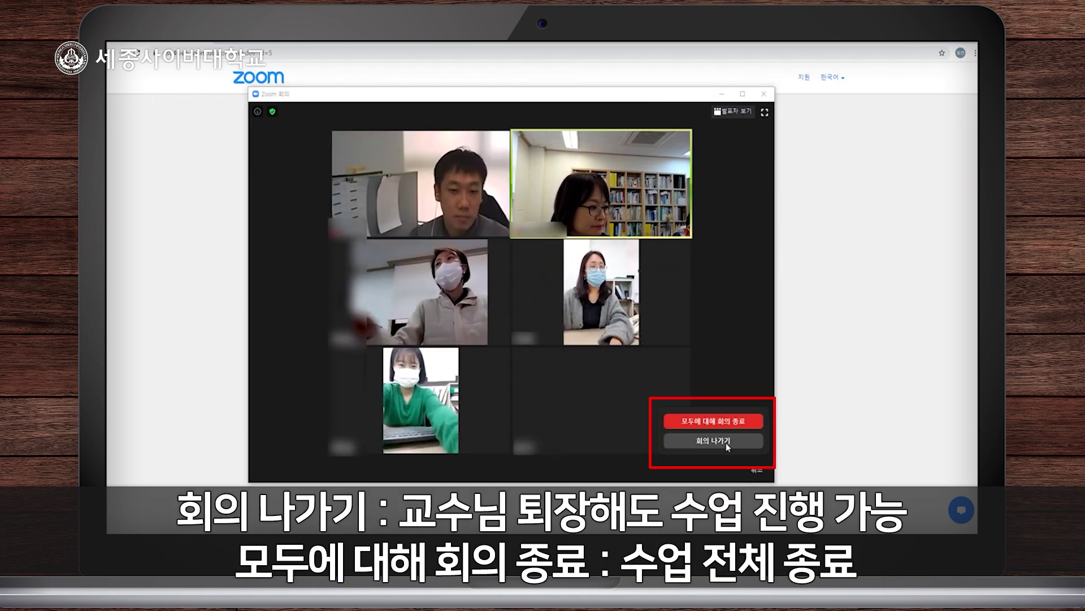